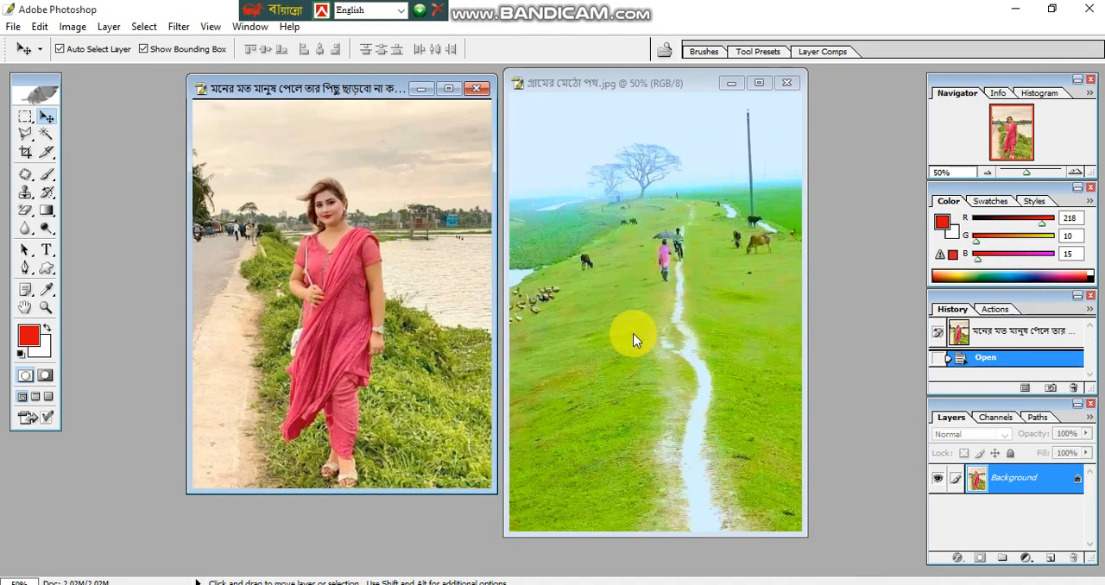
- Maximize the woman's photo and start a Pen tool path on the outer edge of her forearm above the watch
{"action": "left_click", "coordinate": [449, 89]}
{"action": "key", "text": "ctrl+0"}
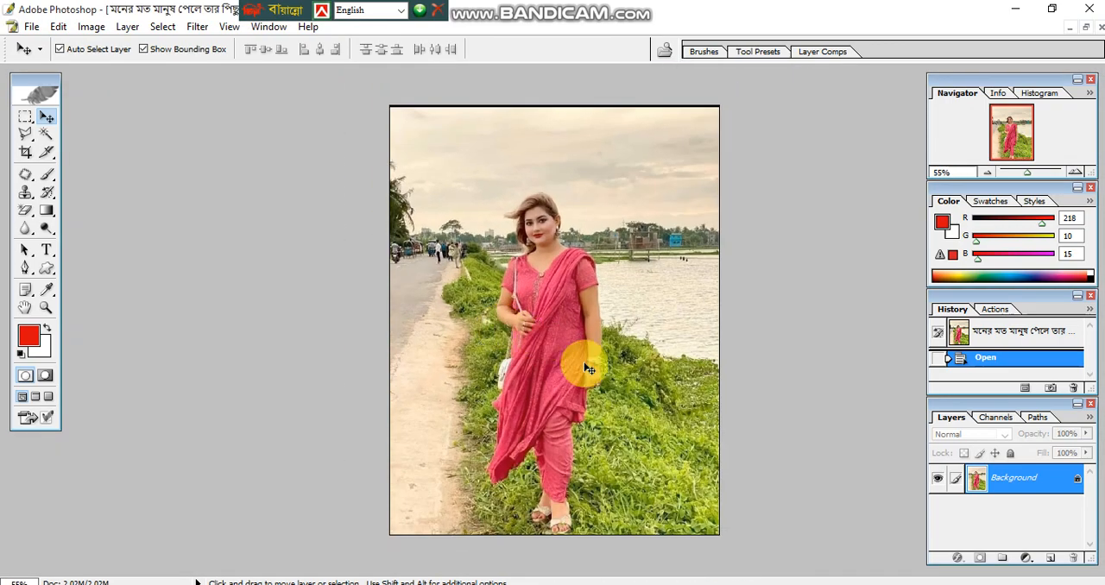
{"action": "left_click", "coordinate": [26, 269]}
{"action": "key", "text": "ctrl+0"}
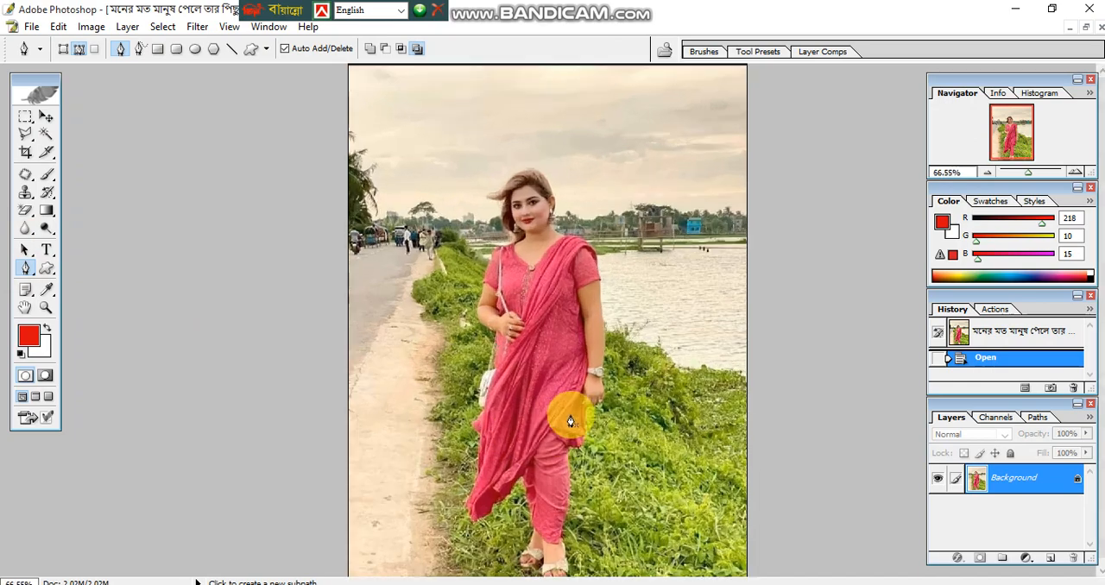
{"action": "scroll", "coordinate": [578, 414], "scroll_direction": "up", "scroll_amount": 1}
{"action": "left_click", "coordinate": [599, 389], "text": "ctrl"}
{"action": "left_click", "coordinate": [618, 402], "text": "ctrl"}
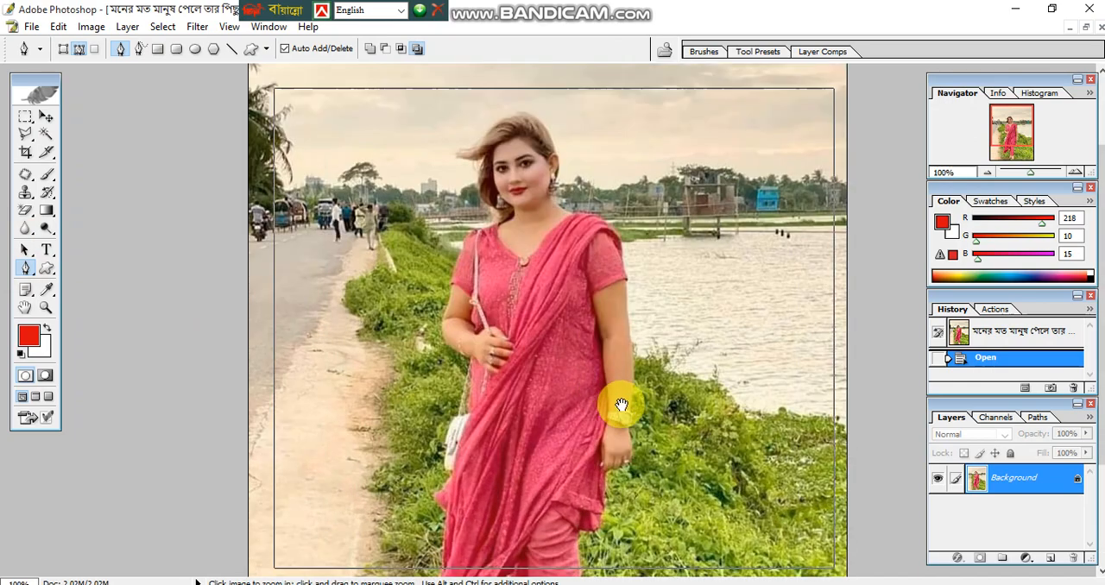
{"action": "mouse_move", "coordinate": [586, 398]}
{"action": "left_mouse_down"}
{"action": "mouse_move", "coordinate": [597, 340]}
{"action": "mouse_move", "coordinate": [601, 397]}
{"action": "left_mouse_up"}
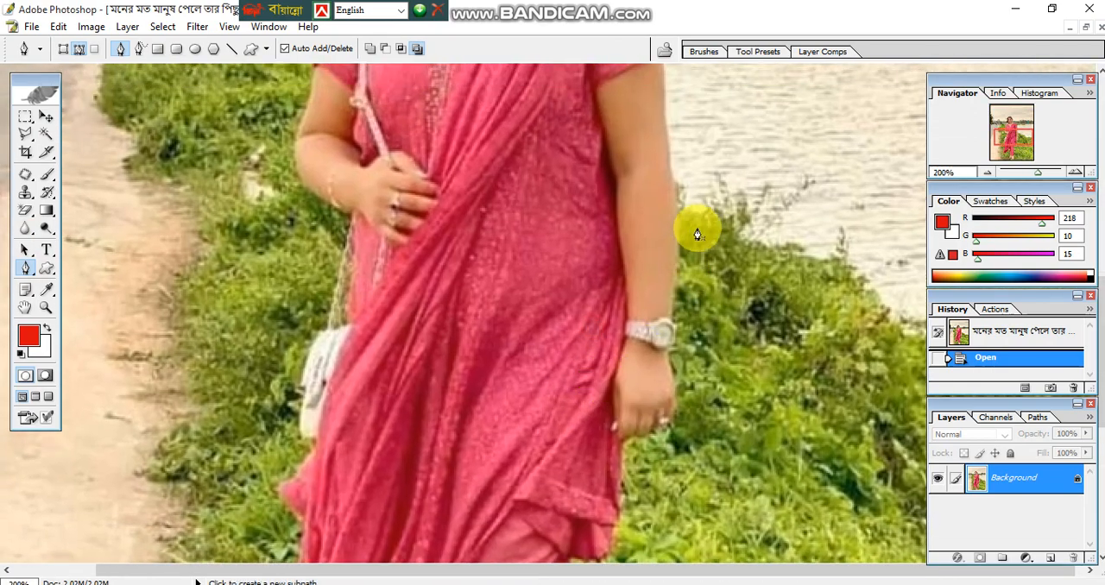
{"action": "left_click", "coordinate": [673, 182]}
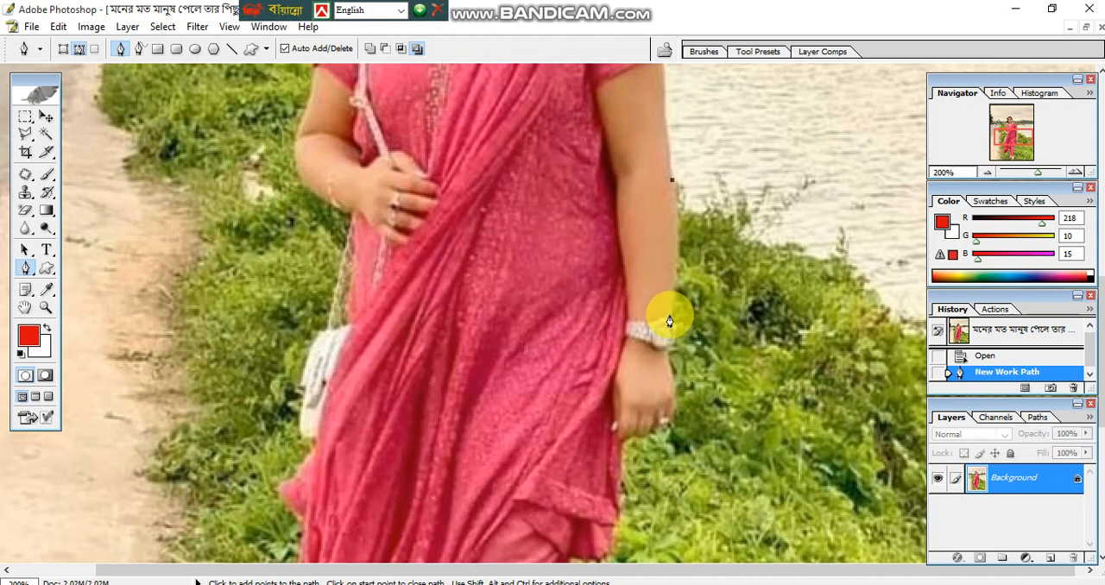
- Continue the path down the forearm, past the watch and around the hand to the edge of the dress
{"action": "left_click_drag", "start_coordinate": [662, 332], "coordinate": [656, 373]}
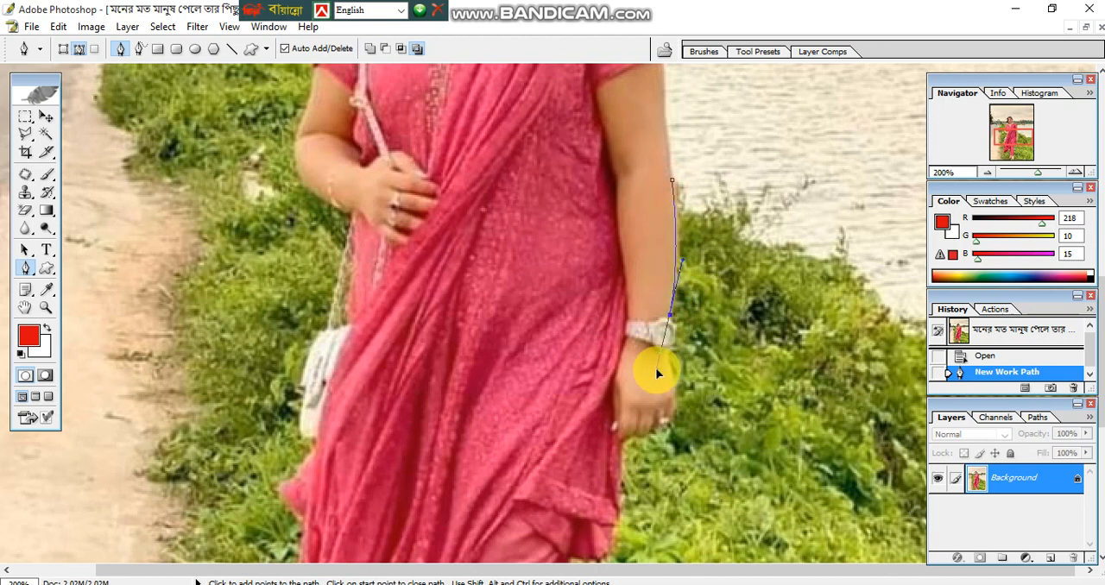
{"action": "left_click", "coordinate": [673, 320]}
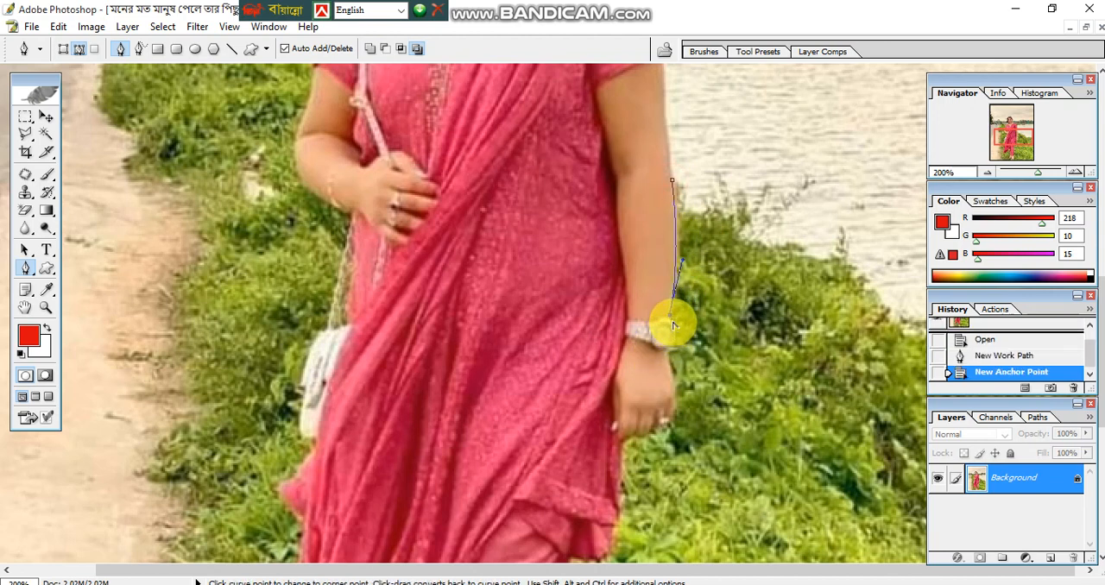
{"action": "mouse_move", "coordinate": [668, 358]}
{"action": "left_mouse_down"}
{"action": "mouse_move", "coordinate": [655, 374]}
{"action": "mouse_move", "coordinate": [673, 367]}
{"action": "mouse_move", "coordinate": [660, 357]}
{"action": "left_mouse_up"}
{"action": "scroll", "coordinate": [673, 368], "scroll_direction": "down", "scroll_amount": 2}
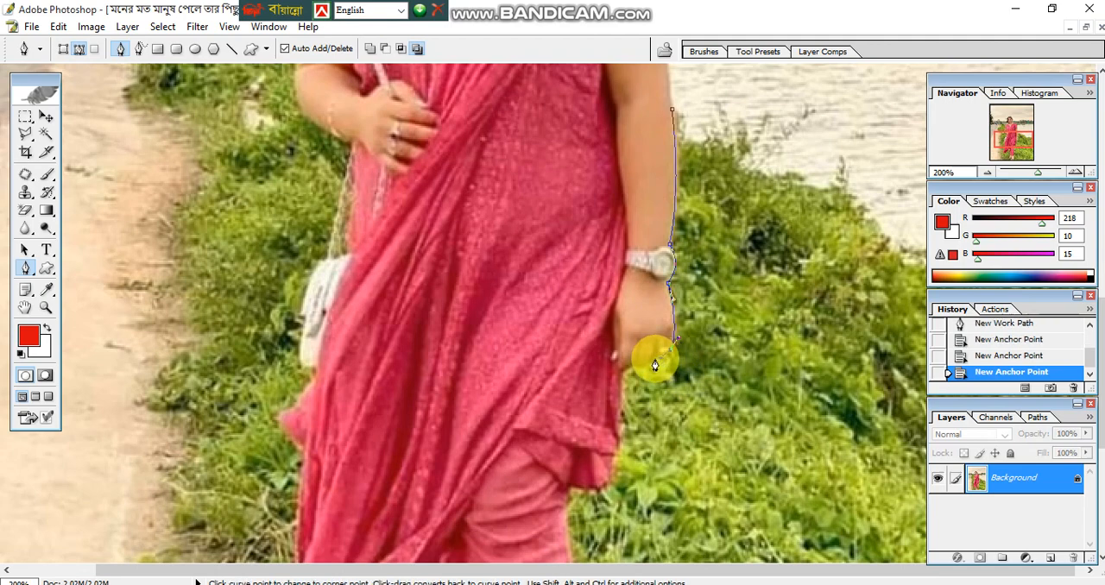
{"action": "left_click", "coordinate": [655, 361]}
{"action": "left_click", "coordinate": [628, 376]}
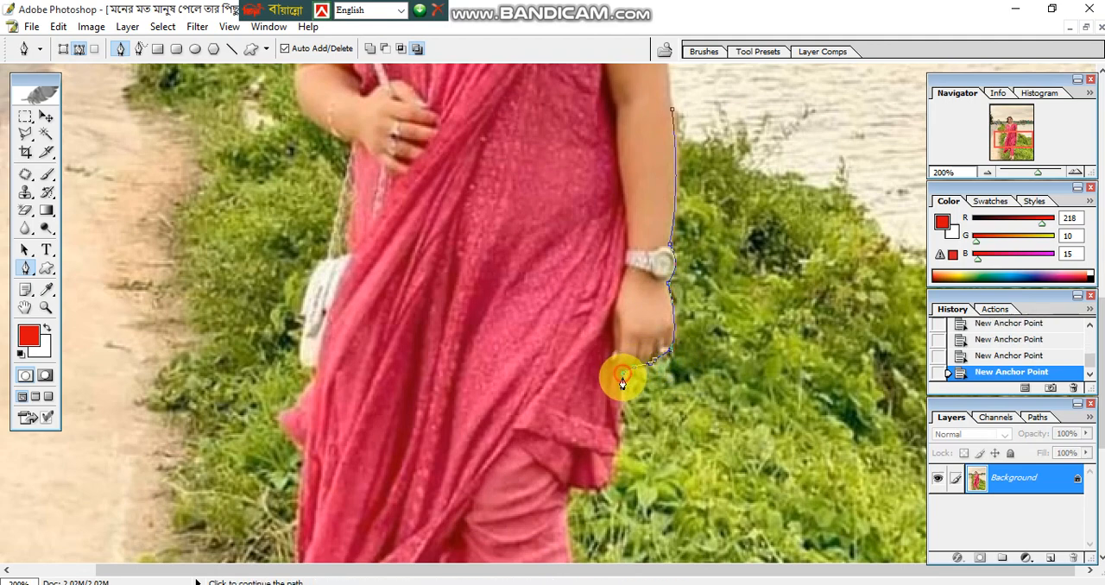
- Extend the path down the dress edge below the hand, around its hem corner and onto the upper trouser leg
{"action": "scroll", "coordinate": [628, 375], "scroll_direction": "down", "scroll_amount": 2}
{"action": "left_click", "coordinate": [614, 406]}
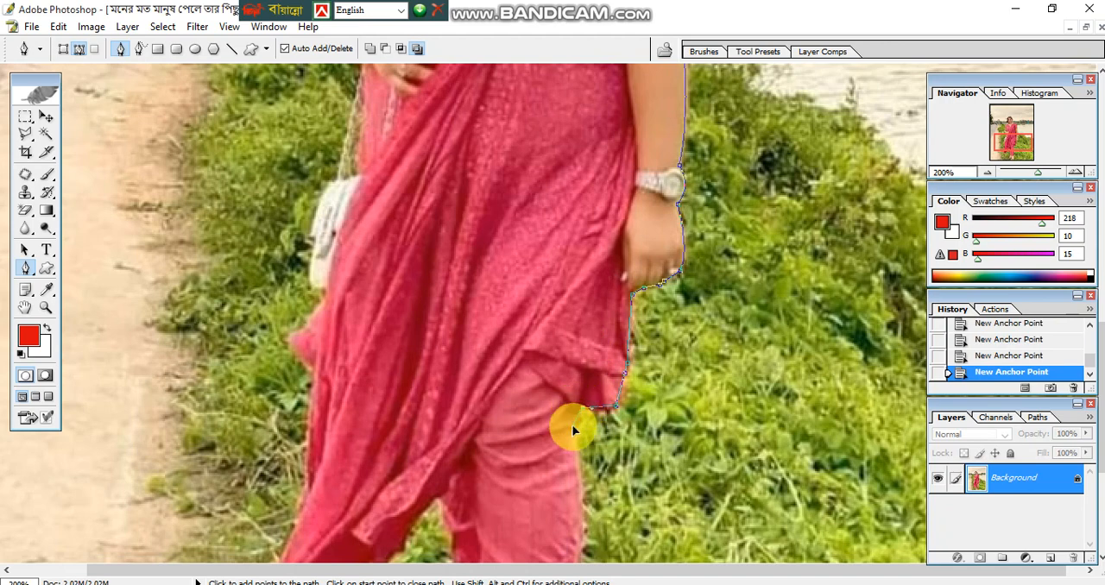
{"action": "scroll", "coordinate": [580, 457], "scroll_direction": "down", "scroll_amount": 5}
{"action": "left_click", "coordinate": [585, 338]}
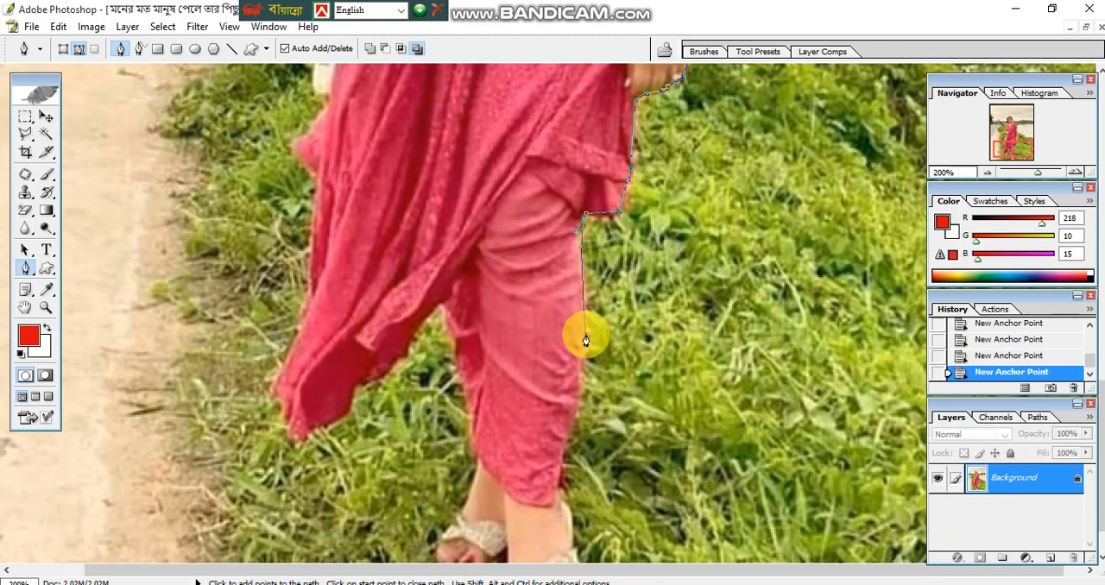
- Trace the outer edge of the front trouser leg down past the ankle to the toe of the front sandal
{"action": "left_click", "coordinate": [577, 402]}
{"action": "left_click", "coordinate": [563, 452]}
{"action": "scroll", "coordinate": [563, 451], "scroll_direction": "down", "scroll_amount": 2}
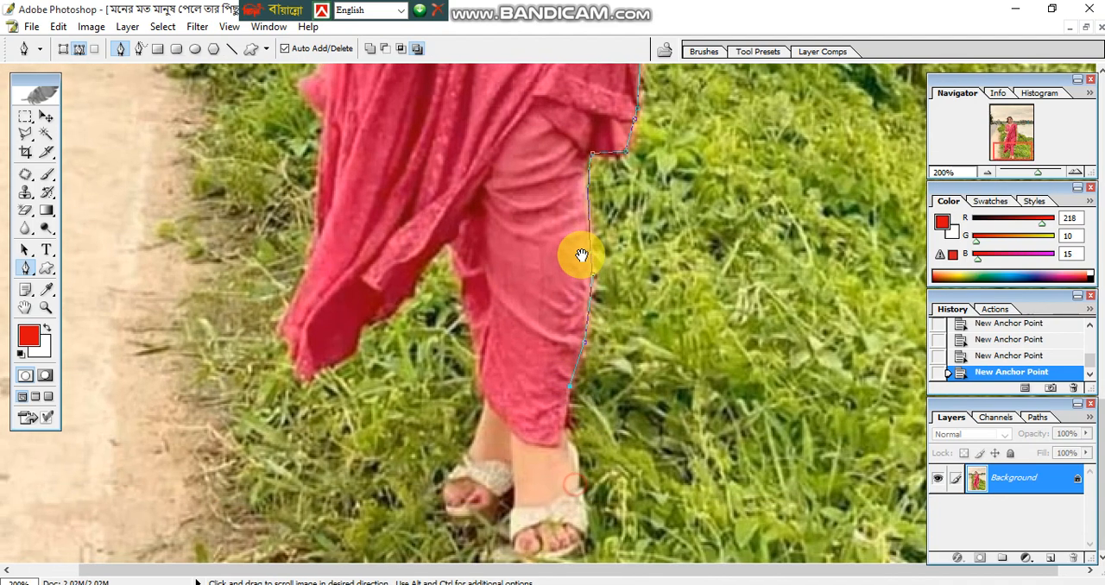
{"action": "left_click", "coordinate": [567, 432]}
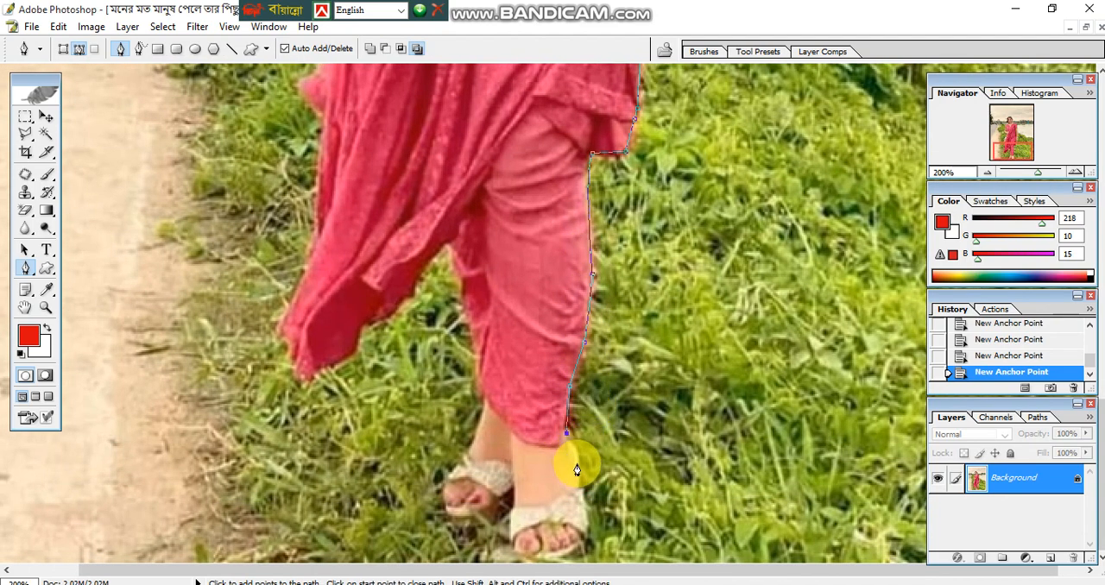
{"action": "left_click", "coordinate": [572, 445]}
{"action": "left_click", "coordinate": [583, 544]}
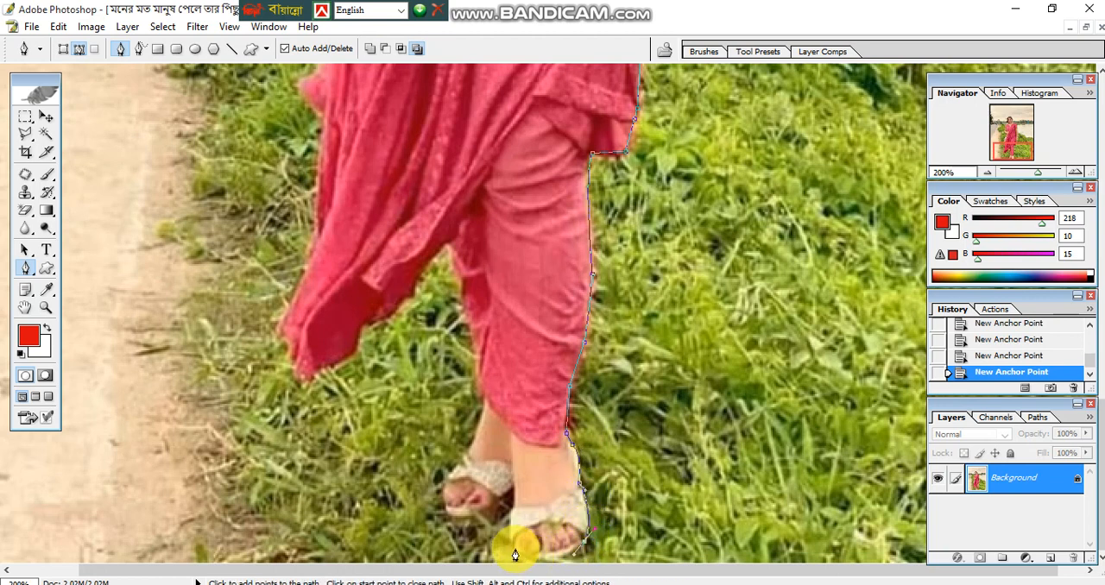
- Outline the undersides of both sandals and carry the path up the rear ankle and trouser leg
{"action": "left_click_drag", "start_coordinate": [509, 556], "coordinate": [516, 487]}
{"action": "left_click_drag", "start_coordinate": [467, 523], "coordinate": [466, 455]}
{"action": "left_click_drag", "start_coordinate": [484, 412], "coordinate": [479, 382]}
{"action": "left_click", "coordinate": [474, 342]}
{"action": "left_click", "coordinate": [467, 311]}
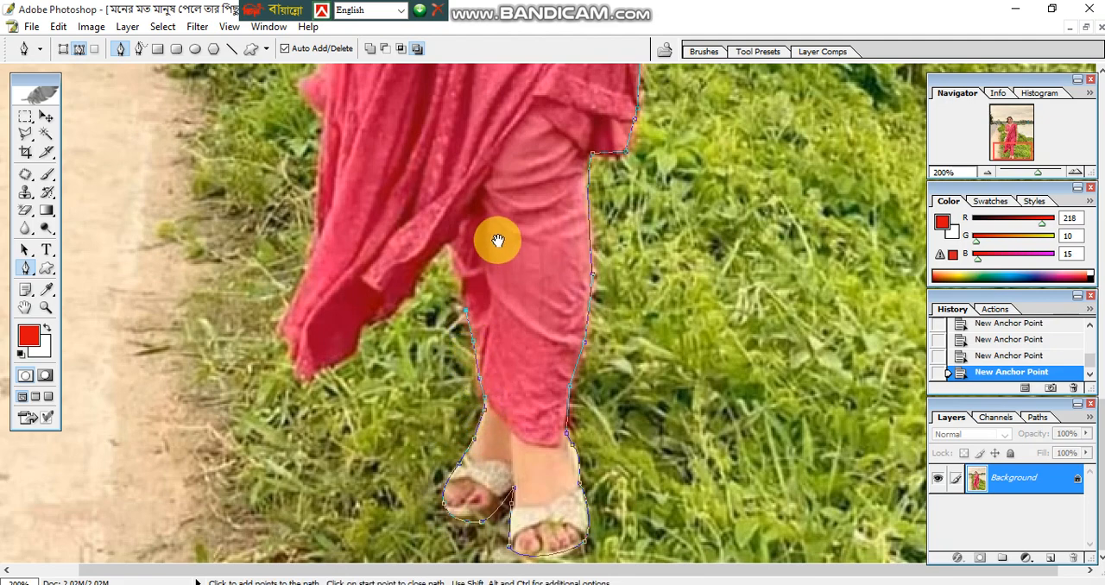
- Continue the path over the gap beside the trouser leg and down the underside of the hanging dress cloth
{"action": "left_click_drag", "start_coordinate": [498, 242], "coordinate": [526, 403]}
{"action": "left_click", "coordinate": [483, 401]}
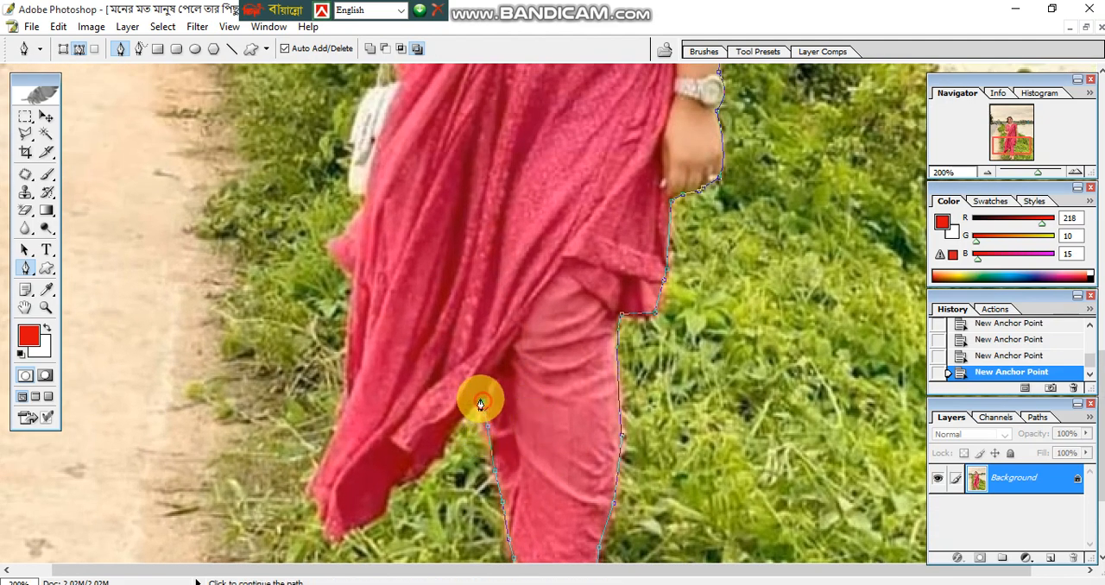
{"action": "left_click", "coordinate": [442, 452]}
{"action": "left_click", "coordinate": [417, 475]}
{"action": "left_click", "coordinate": [395, 484]}
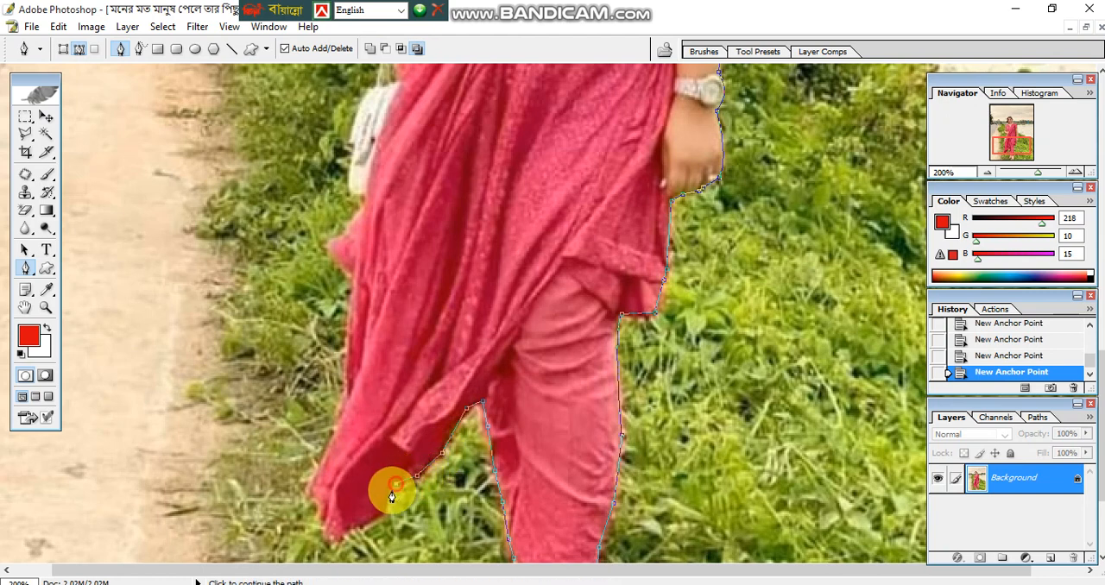
- Trace around the lowest tip of the hanging dress cloth and partway up its outer edge
{"action": "left_click", "coordinate": [382, 518]}
{"action": "left_click", "coordinate": [366, 526]}
{"action": "left_click", "coordinate": [348, 535]}
{"action": "left_click", "coordinate": [335, 536]}
{"action": "left_click", "coordinate": [333, 523]}
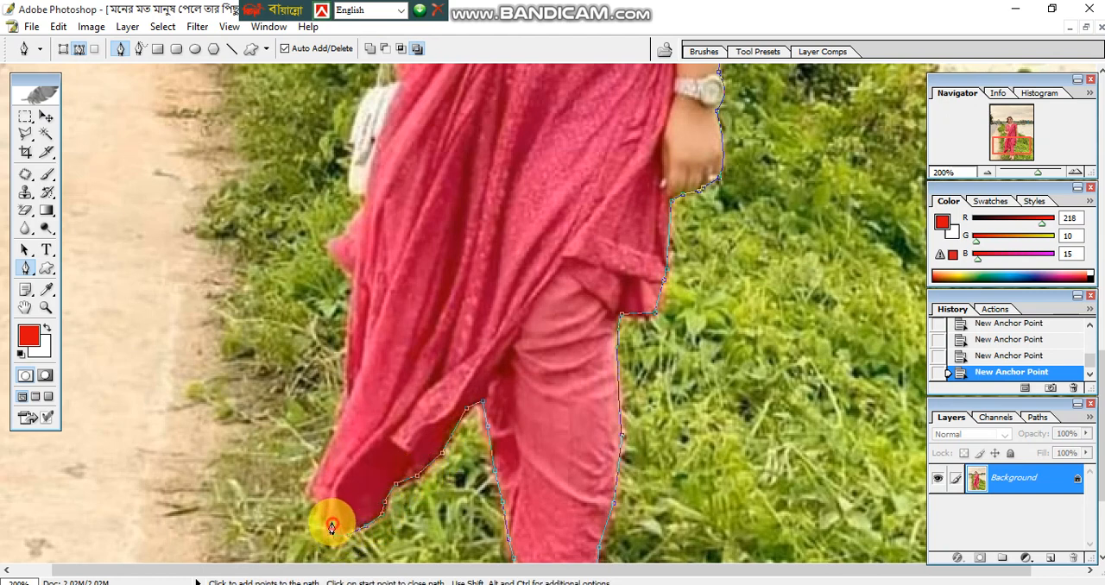
{"action": "left_click", "coordinate": [327, 499]}
{"action": "left_click", "coordinate": [326, 477]}
{"action": "left_click", "coordinate": [351, 373]}
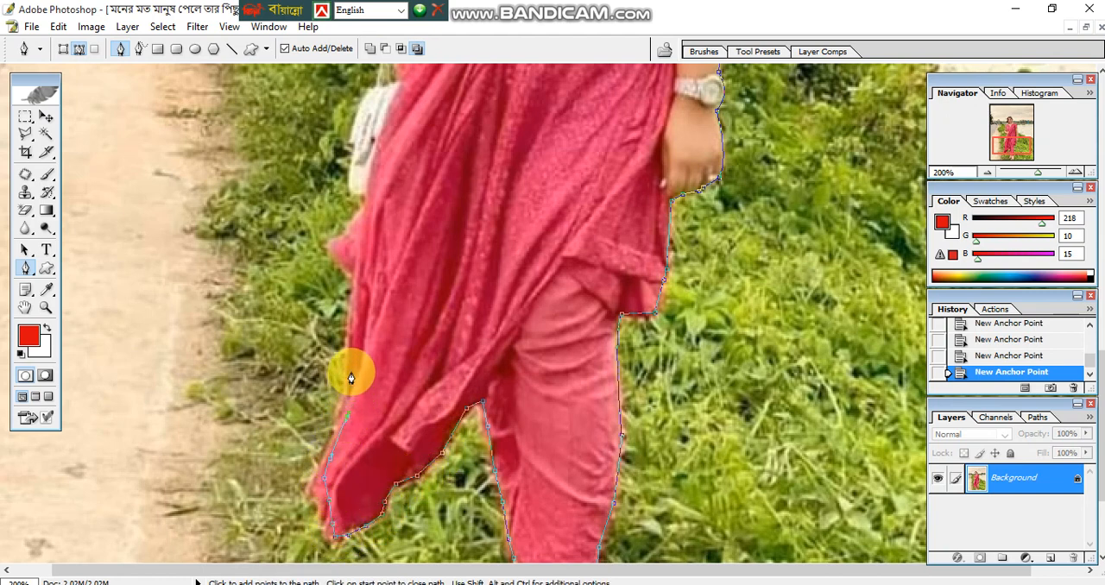
- Extend the path up the dress's outer edge, around the protruding fold, to the base of the white handbag
{"action": "key", "text": "space"}
{"action": "left_click_drag", "start_coordinate": [390, 314], "coordinate": [401, 422]}
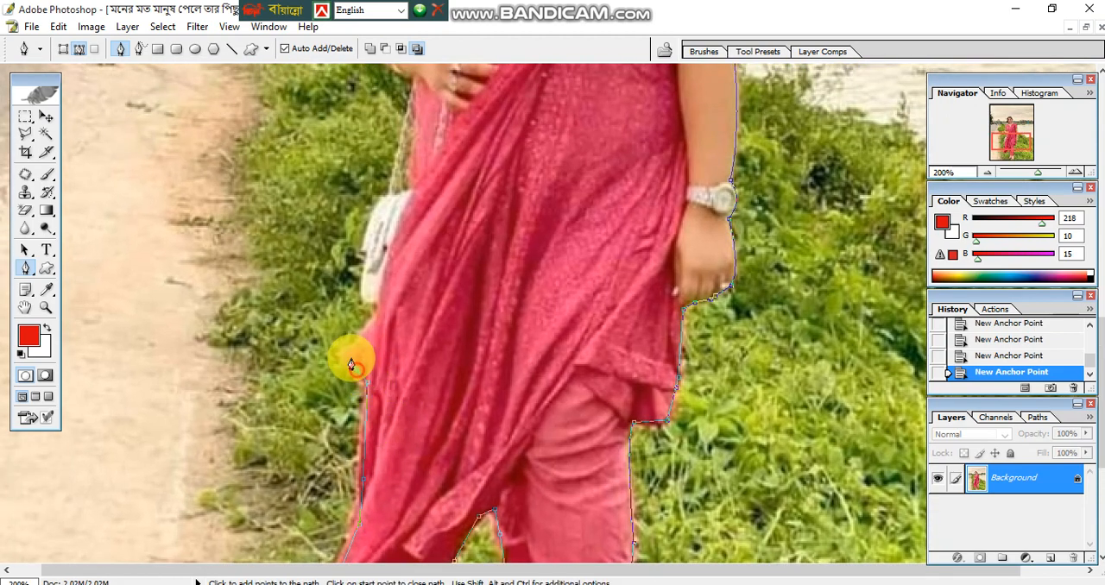
{"action": "key", "text": "space"}
{"action": "left_click_drag", "start_coordinate": [400, 281], "coordinate": [400, 432]}
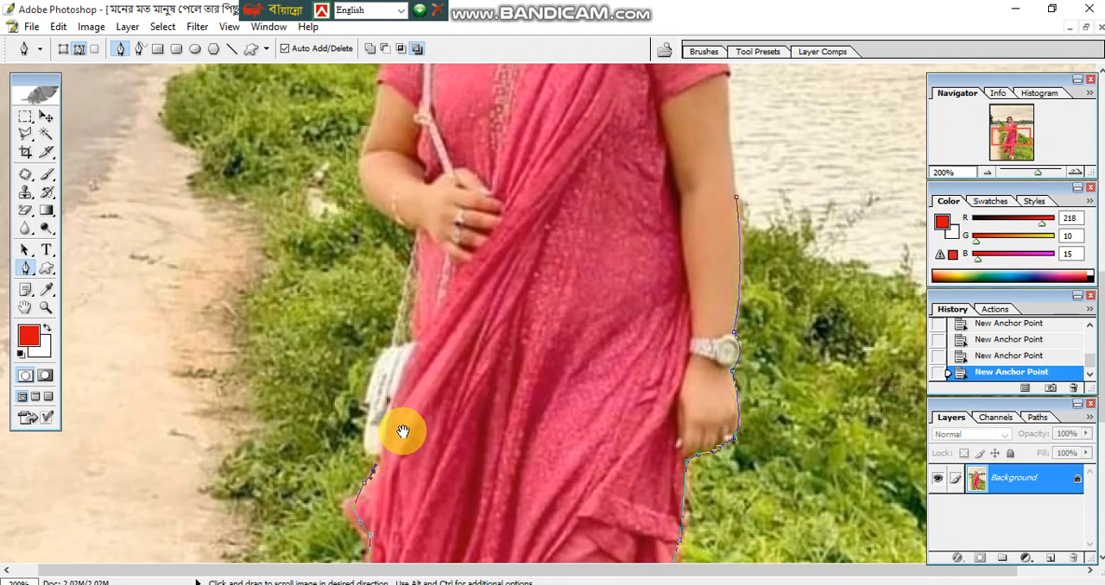
{"action": "left_click", "coordinate": [379, 457]}
- Outline the white handbag and follow the dress edge above it up to the wrist of the bent arm
{"action": "left_click", "coordinate": [367, 449]}
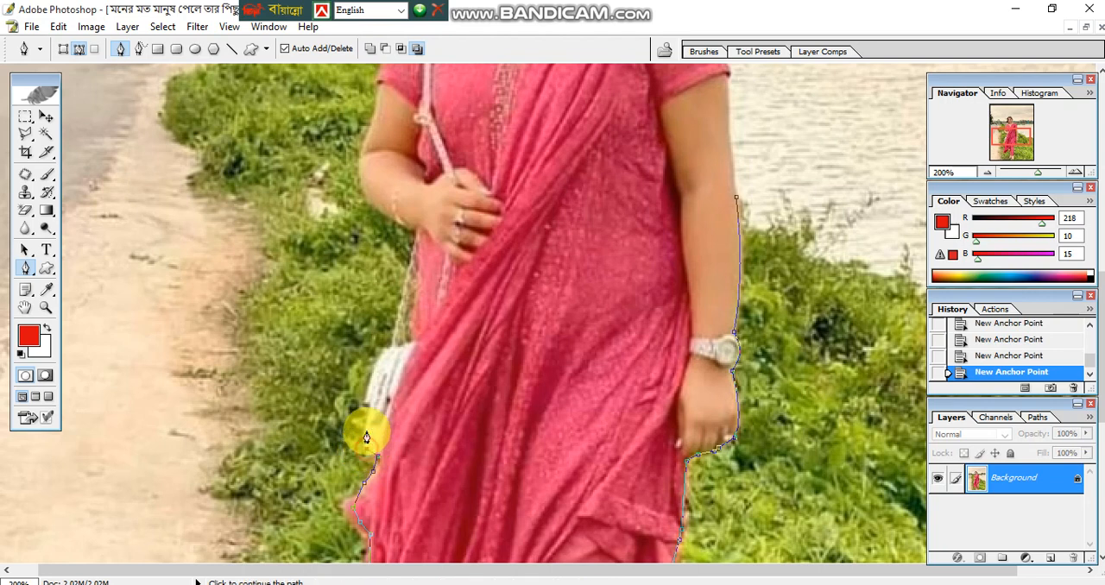
{"action": "left_click_drag", "start_coordinate": [384, 347], "coordinate": [408, 349]}
{"action": "left_click", "coordinate": [412, 341]}
{"action": "left_click", "coordinate": [416, 302]}
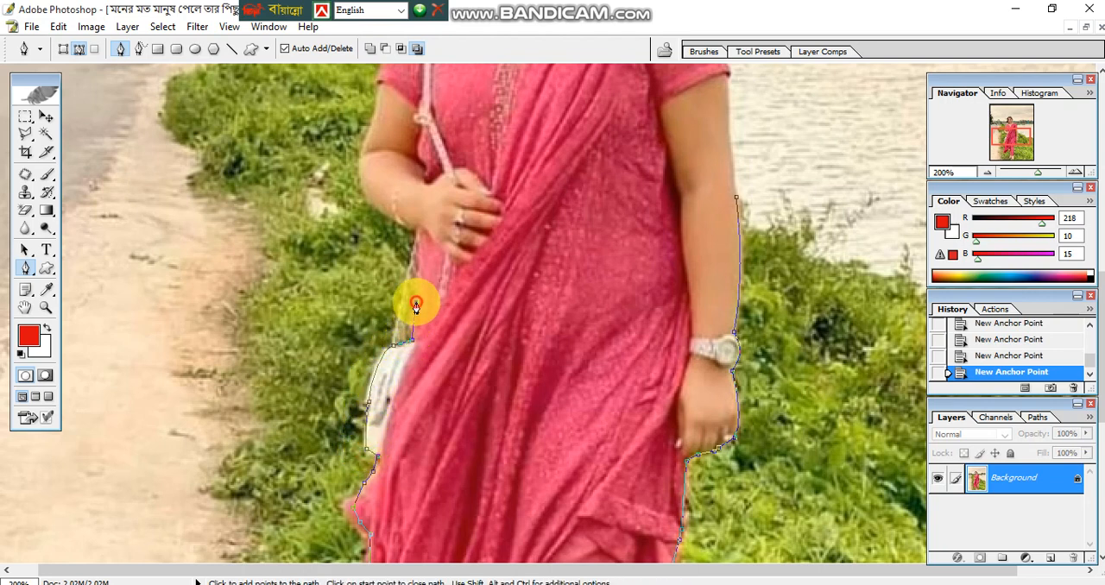
{"action": "left_click", "coordinate": [419, 239]}
- Trace the bent arm from the wrist around the elbow and up to the sleeve hem
{"action": "scroll", "coordinate": [420, 230], "scroll_direction": "up", "scroll_amount": 5}
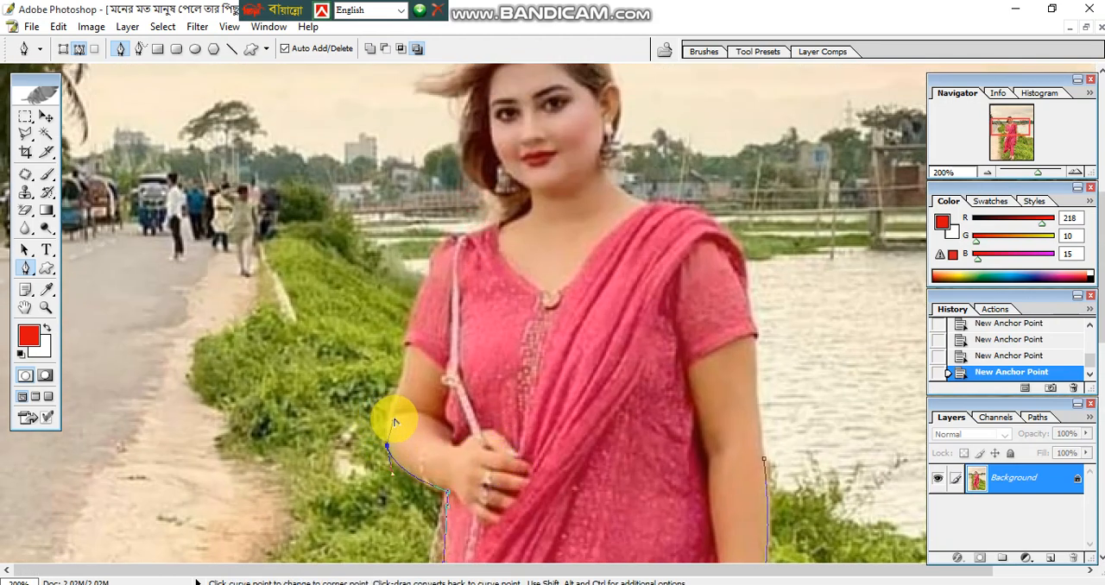
{"action": "left_click", "coordinate": [407, 363]}
{"action": "left_click_drag", "start_coordinate": [415, 342], "coordinate": [431, 477]}
{"action": "left_click", "coordinate": [408, 342], "text": "alt"}
{"action": "key", "text": "space"}
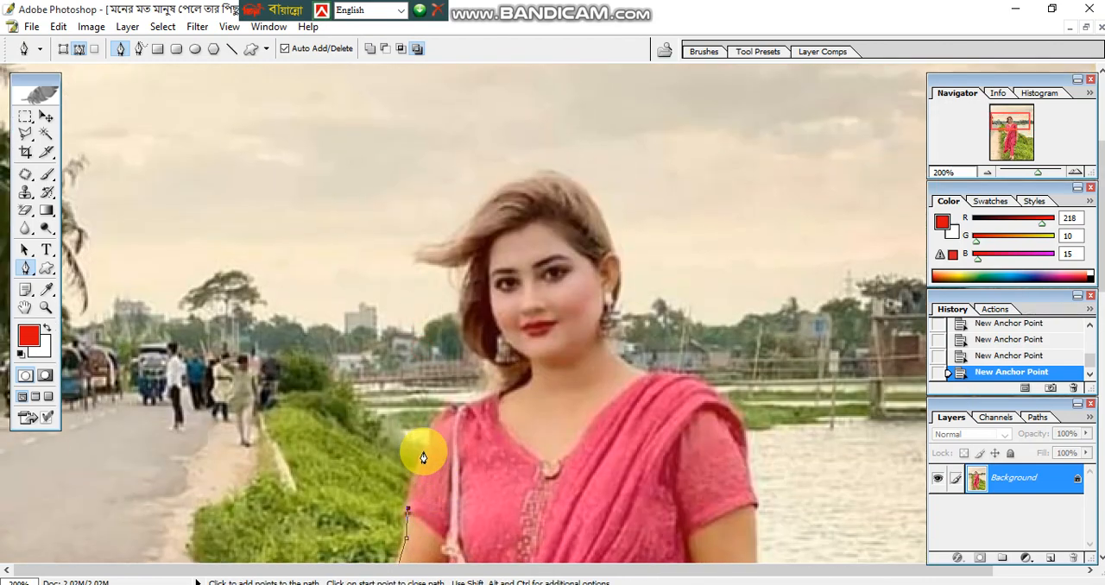
- Continue the path up the sleeve, over the shoulder beside the bag strap, and along the lower hair at the neck
{"action": "left_click", "coordinate": [423, 450]}
{"action": "left_click", "coordinate": [437, 424]}
{"action": "left_click", "coordinate": [458, 407]}
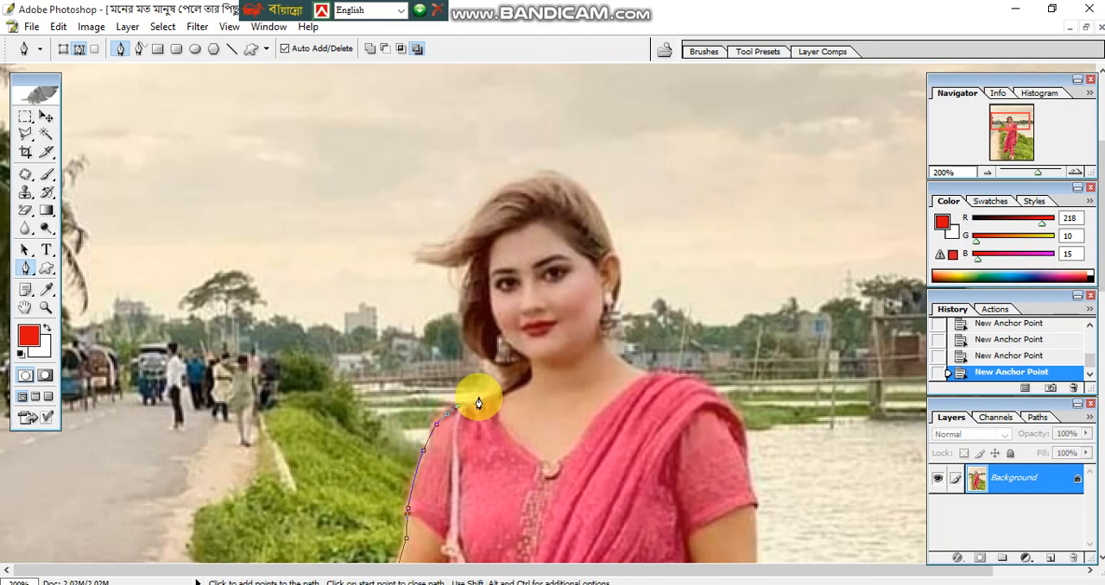
{"action": "left_click_drag", "start_coordinate": [478, 397], "coordinate": [462, 339]}
{"action": "left_click", "coordinate": [463, 333]}
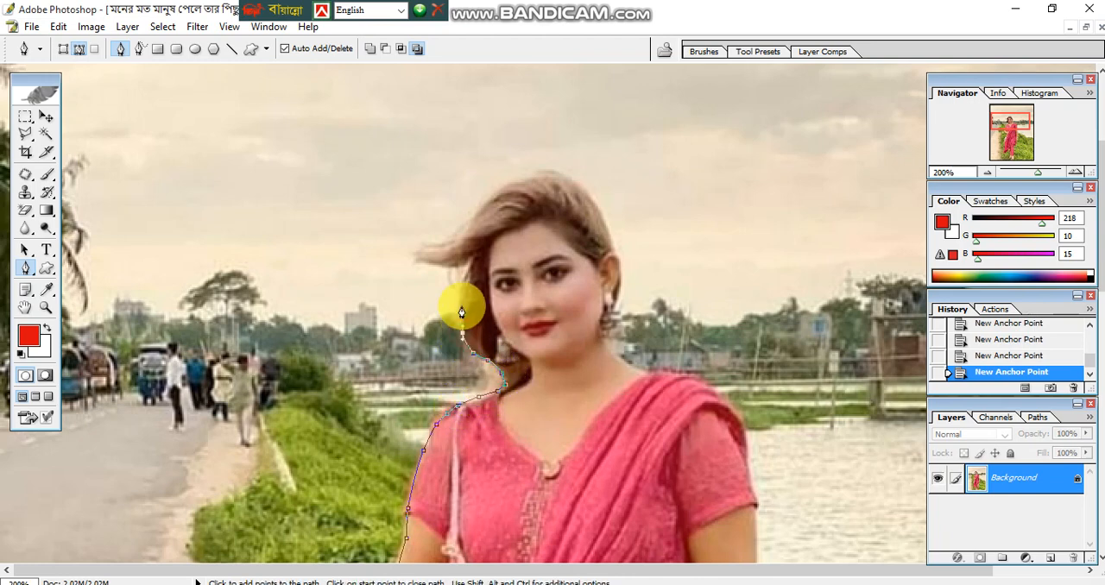
- Trace the side of the hair upward and around the wind-blown strand that sticks out
{"action": "left_click", "coordinate": [460, 298]}
{"action": "left_click", "coordinate": [448, 269]}
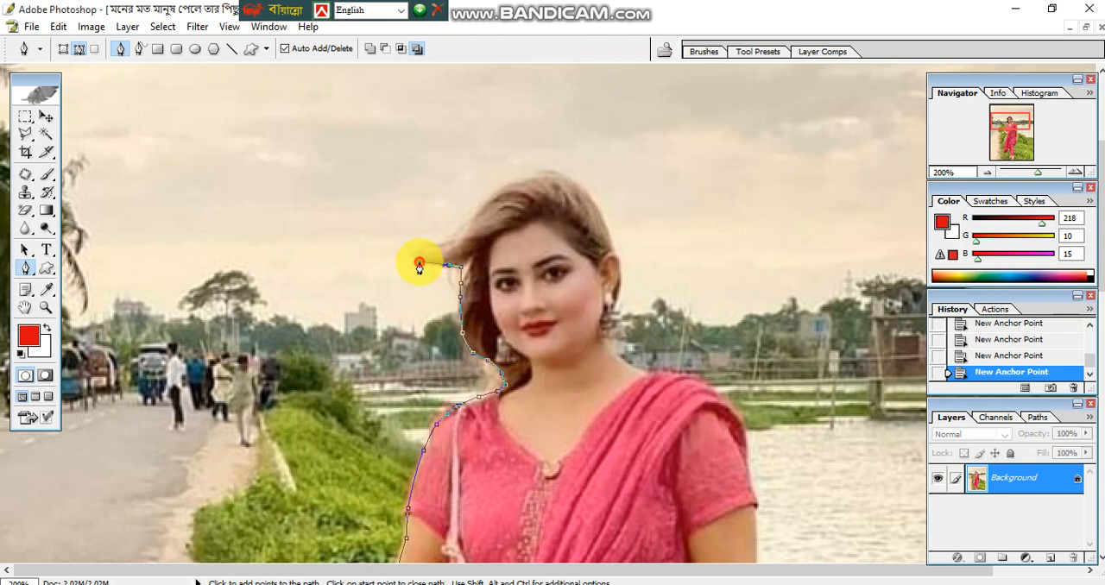
{"action": "left_click", "coordinate": [416, 256]}
{"action": "left_click", "coordinate": [426, 246]}
{"action": "left_click", "coordinate": [441, 242]}
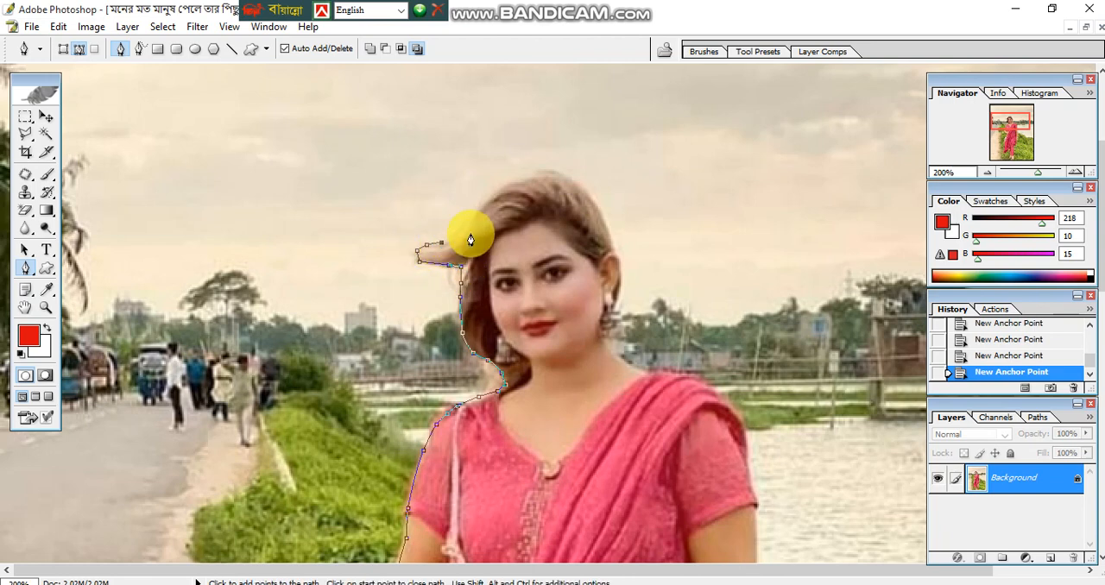
- Curve the path from the wind-blown strand up the hair to the crown of the head, redoing the misplaced crown point
{"action": "left_click_drag", "start_coordinate": [472, 221], "coordinate": [479, 211]}
{"action": "left_click", "coordinate": [489, 200]}
{"action": "key", "text": "space"}
{"action": "left_click_drag", "start_coordinate": [558, 170], "coordinate": [591, 218]}
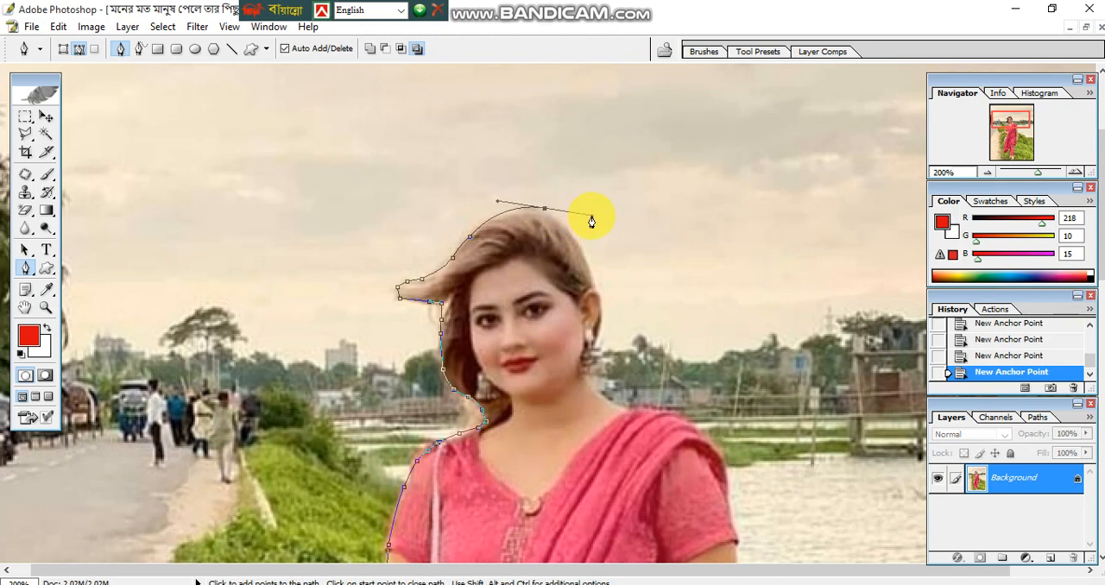
{"action": "key", "text": "ctrl+z"}
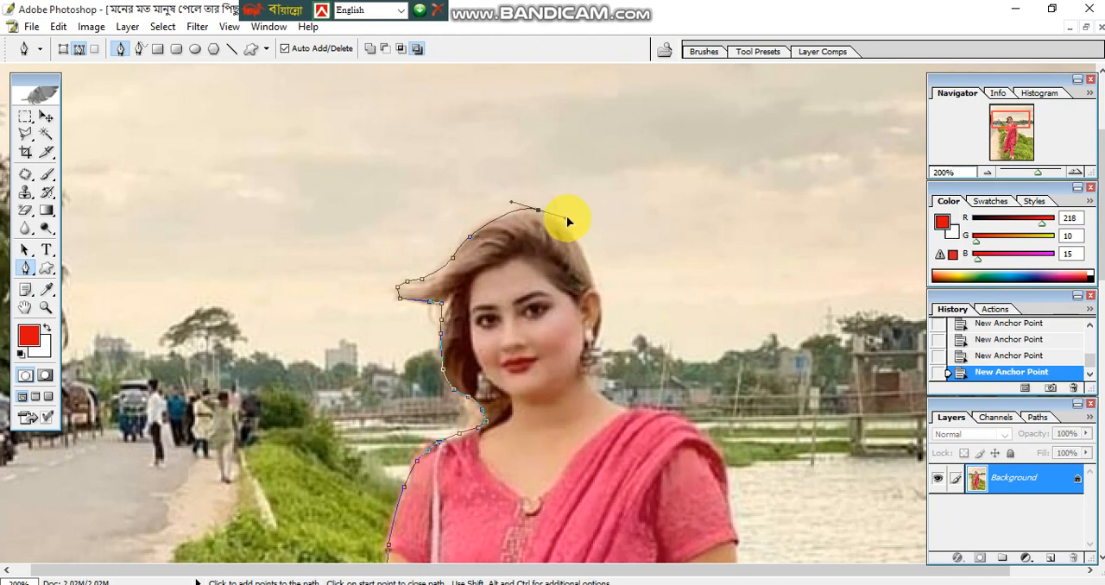
{"action": "left_click_drag", "start_coordinate": [562, 222], "coordinate": [558, 221]}
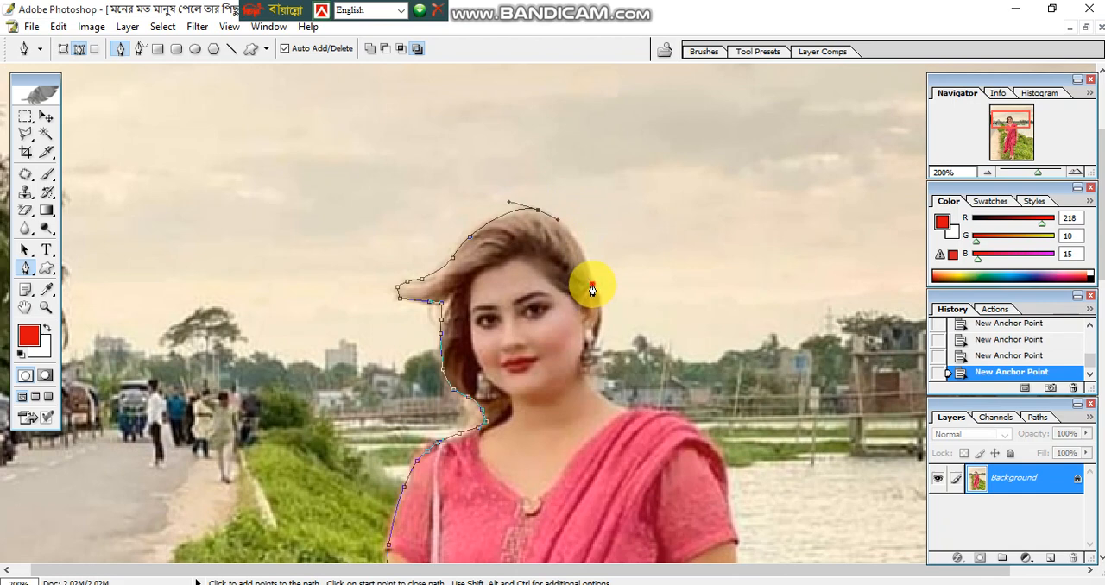
- Trace down the hair past the ear and earring, along the neck and over the scarf-covered shoulder
{"action": "mouse_move", "coordinate": [592, 290]}
{"action": "left_mouse_down"}
{"action": "mouse_move", "coordinate": [594, 321]}
{"action": "mouse_move", "coordinate": [603, 302]}
{"action": "left_mouse_up"}
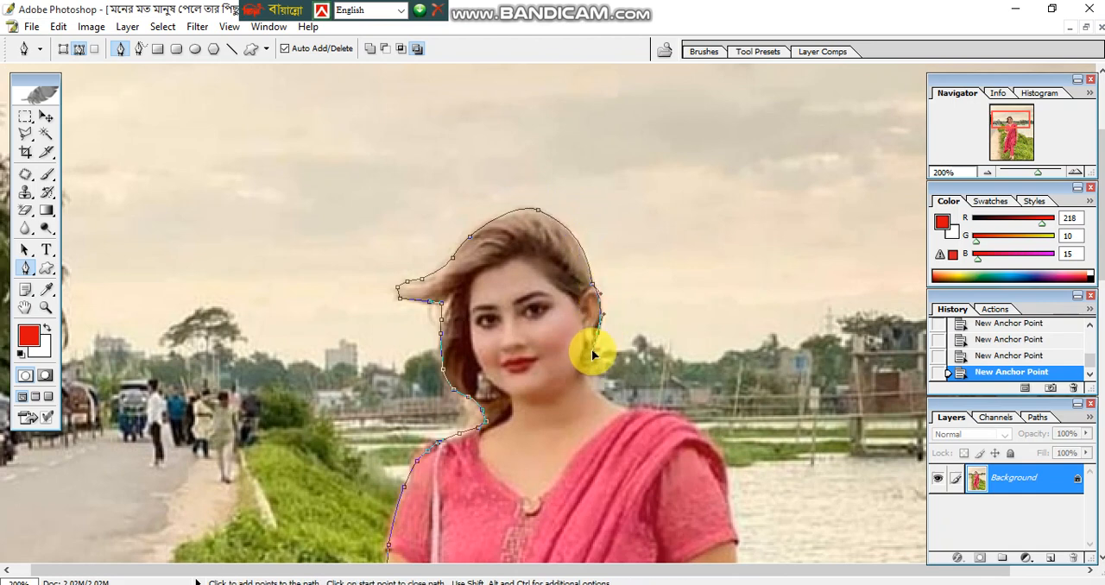
{"action": "left_click_drag", "start_coordinate": [592, 353], "coordinate": [612, 404]}
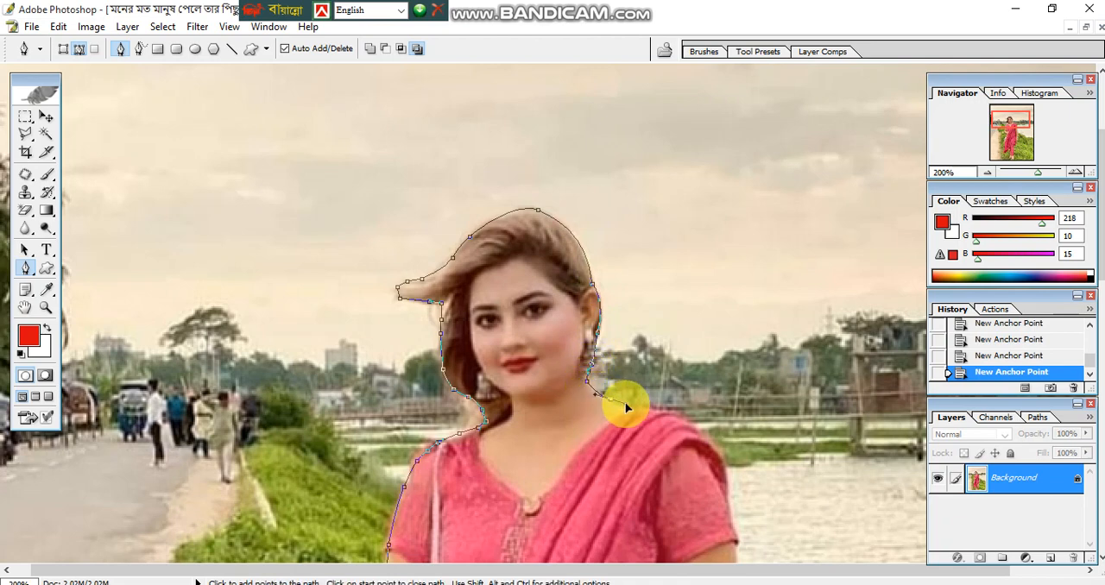
{"action": "left_click", "coordinate": [625, 417]}
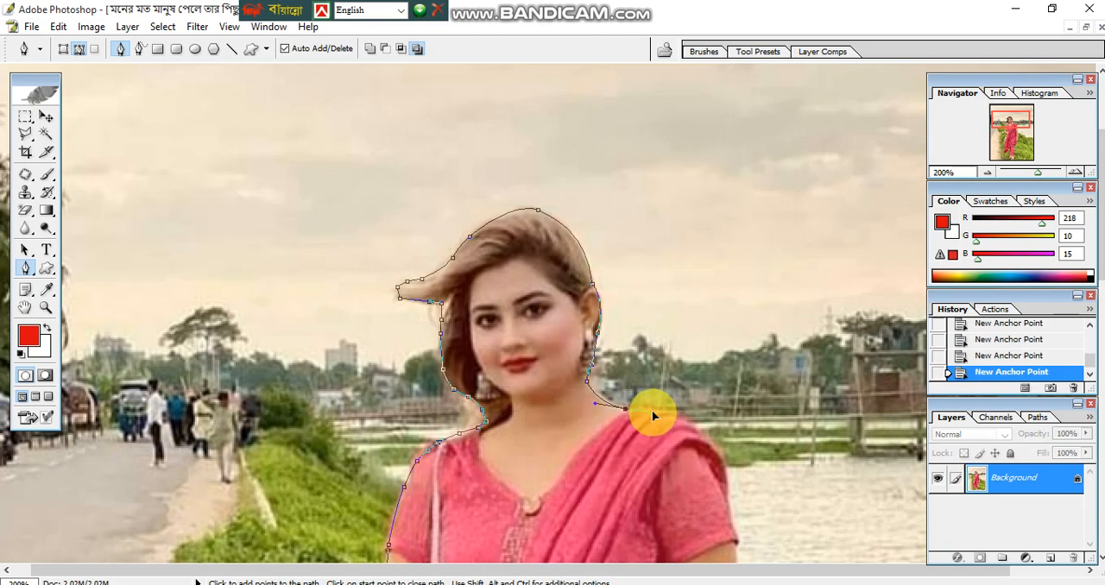
{"action": "left_click_drag", "start_coordinate": [701, 450], "coordinate": [702, 395]}
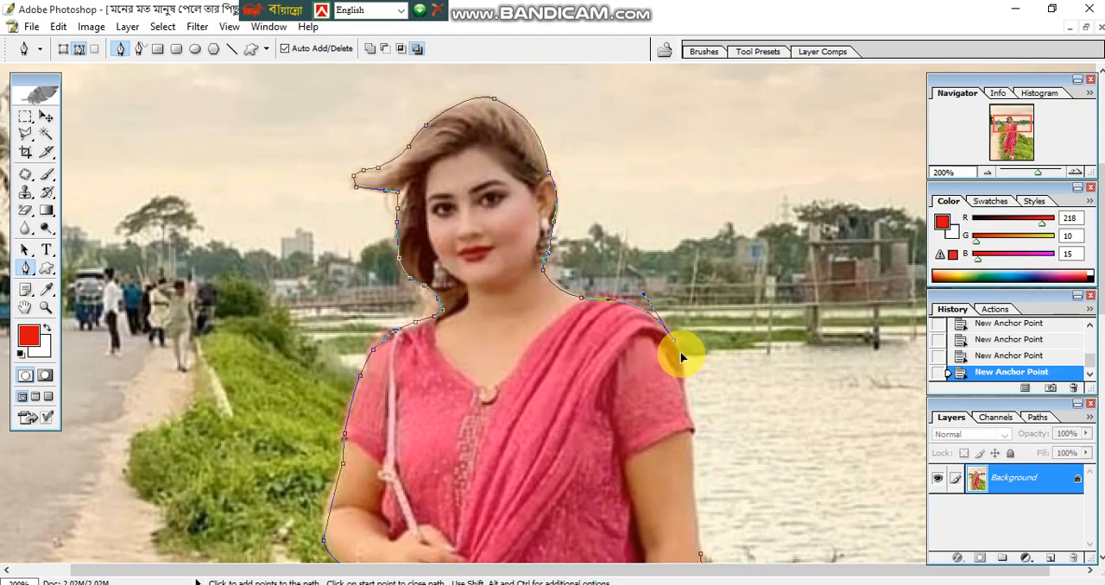
- Follow the scarf-side shoulder and sleeve down to the upper arm and close the path at its starting point
{"action": "left_click", "coordinate": [673, 340], "text": "alt"}
{"action": "left_click", "coordinate": [684, 391]}
{"action": "left_click", "coordinate": [694, 429]}
{"action": "left_click_drag", "start_coordinate": [698, 453], "coordinate": [698, 362]}
{"action": "left_click", "coordinate": [690, 342]}
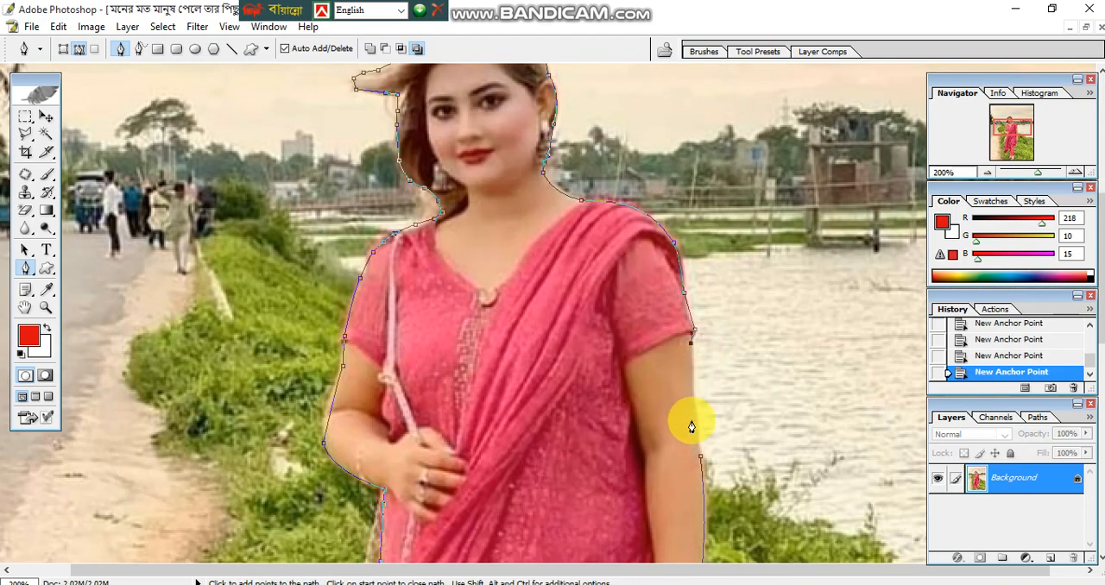
{"action": "left_click", "coordinate": [700, 456]}
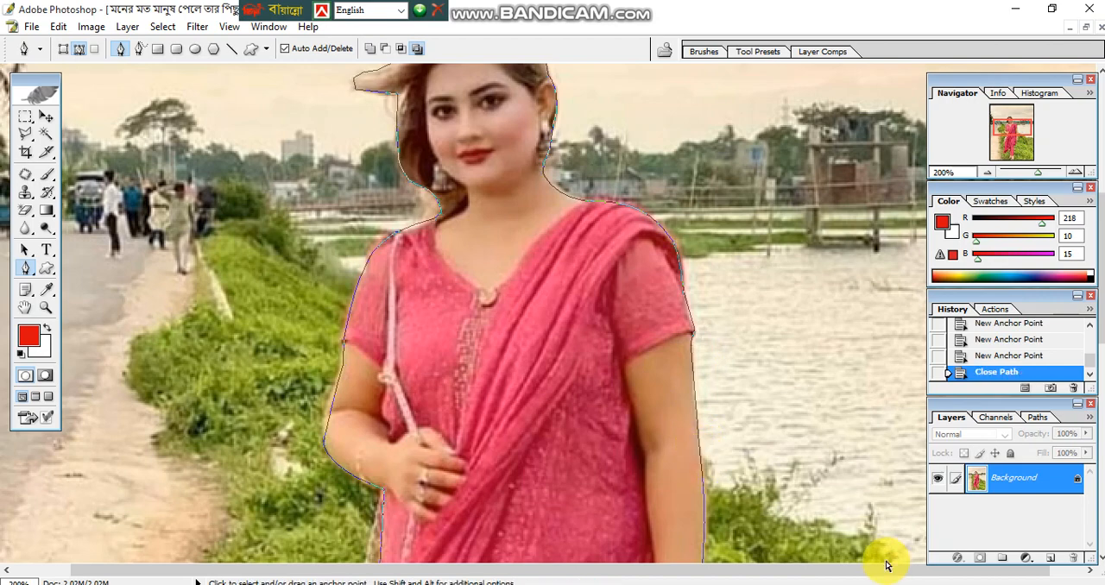
- Convert the closed path around the woman into a selection and feather it by 1.5 pixels
{"action": "key", "text": "ctrl+minus"}
{"action": "key", "text": "ctrl+minus"}
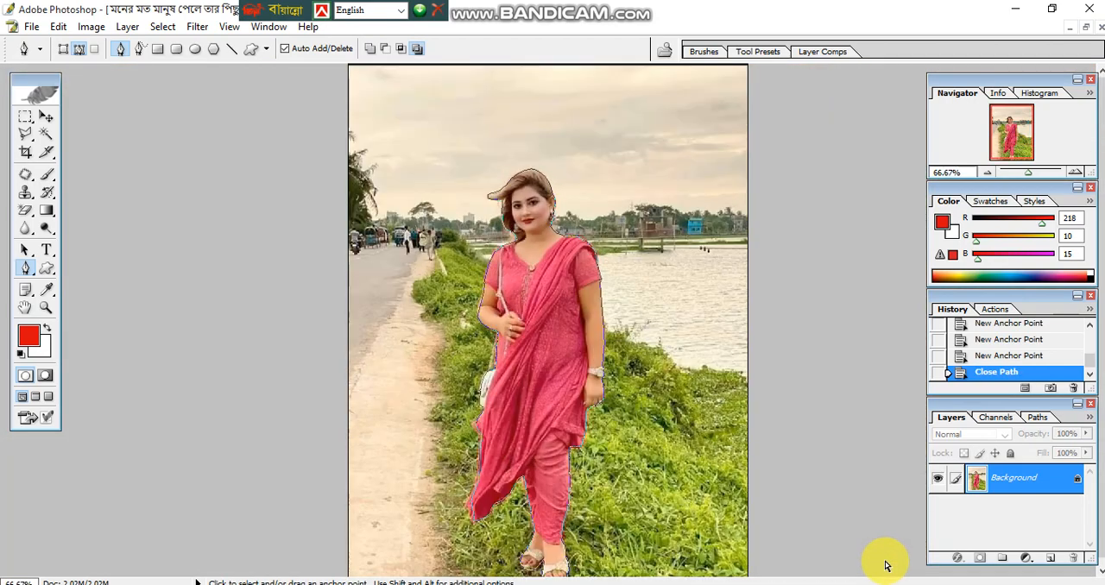
{"action": "key", "text": "ctrl+Return"}
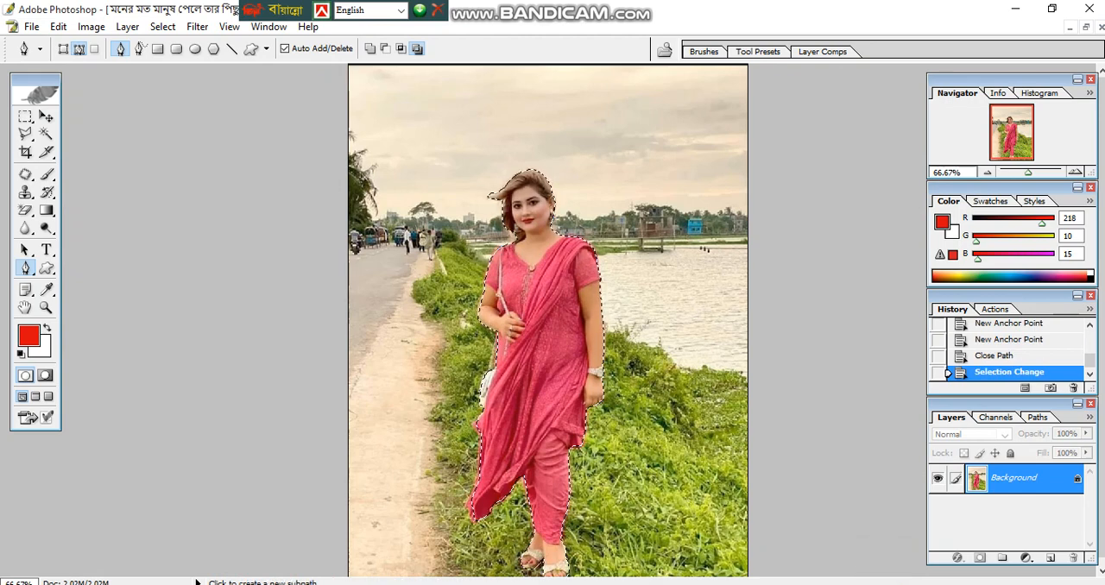
{"action": "key", "text": "ctrl+alt+d"}
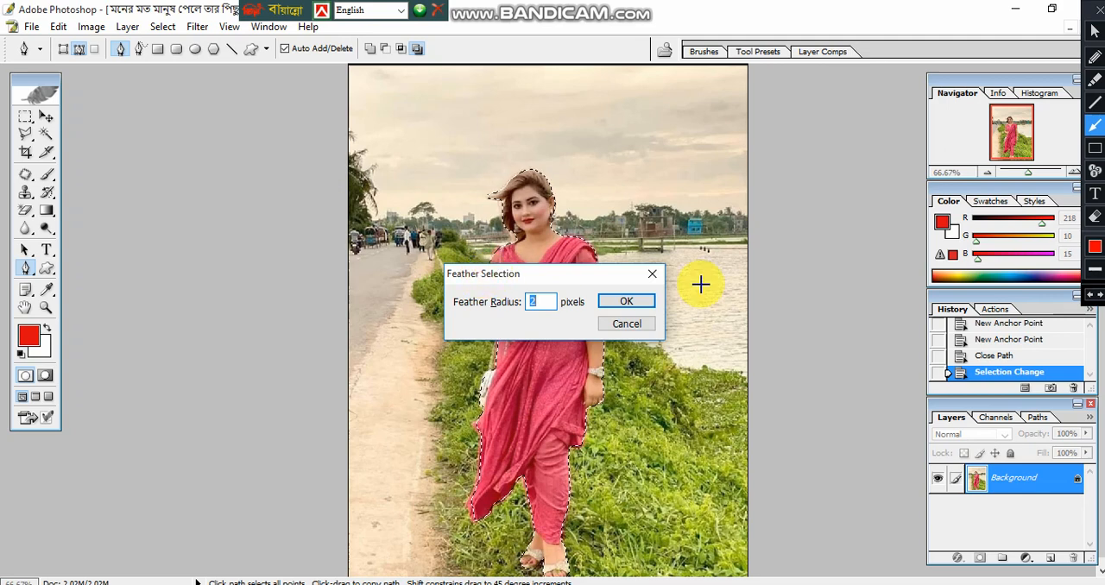
{"action": "left_click", "coordinate": [1099, 10]}
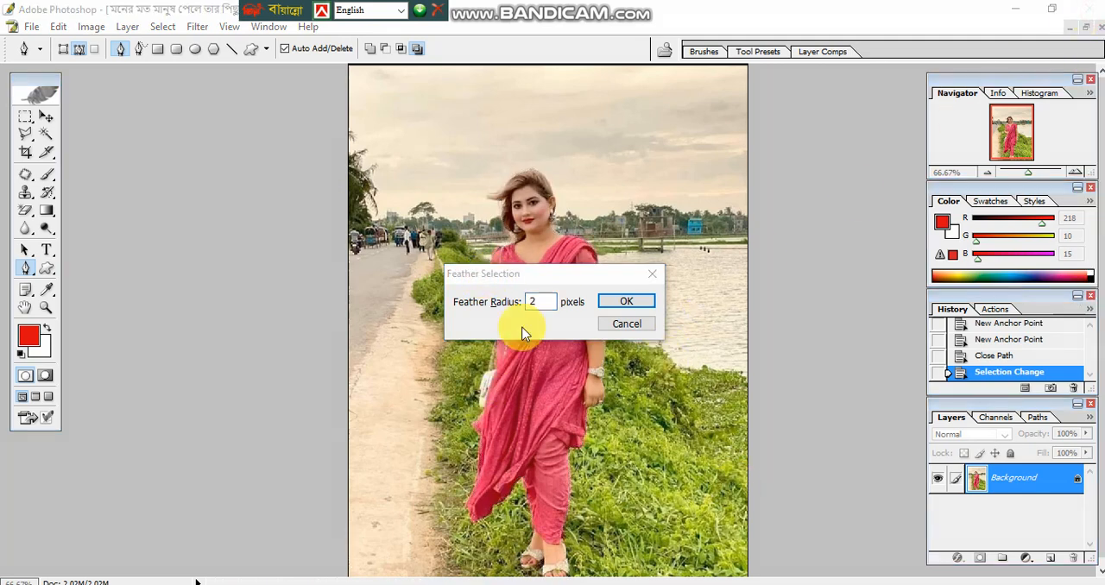
{"action": "left_click", "coordinate": [532, 300]}
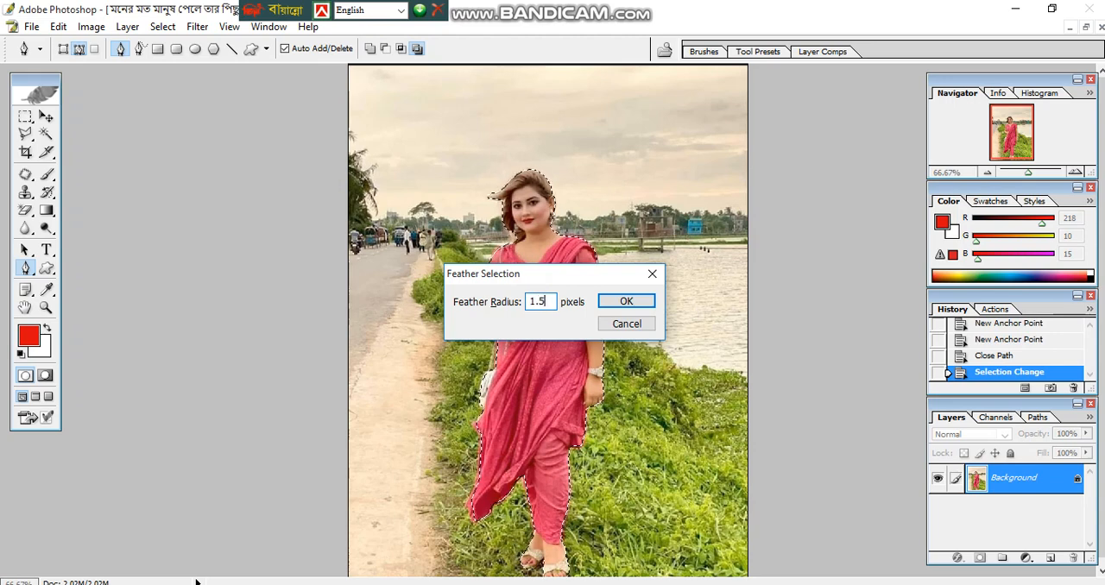
{"action": "left_click", "coordinate": [638, 302]}
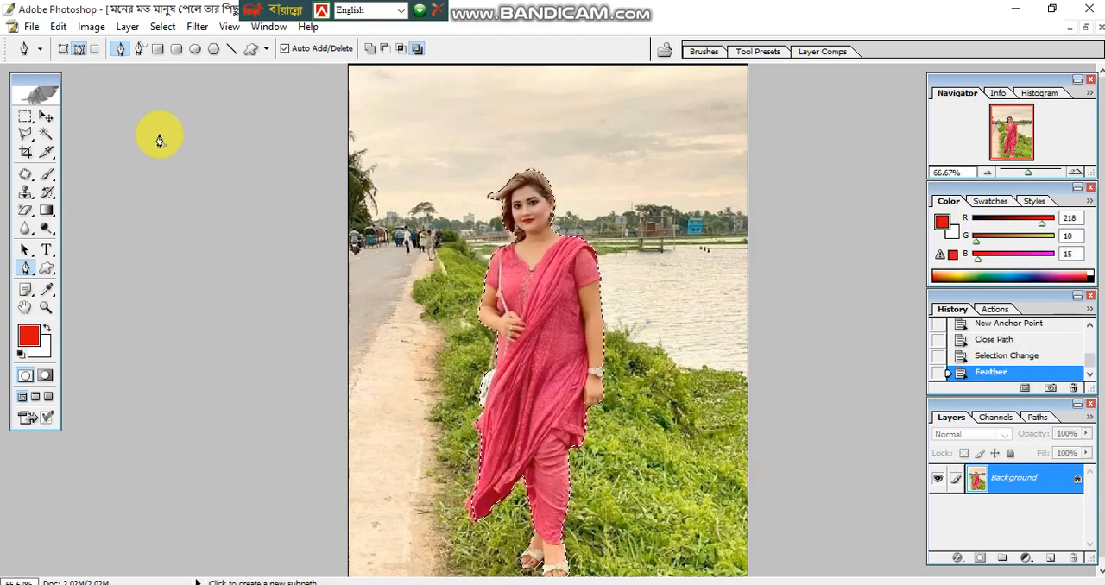
- Copy the selected woman and paste her into the green village path image
{"action": "left_click", "coordinate": [58, 27]}
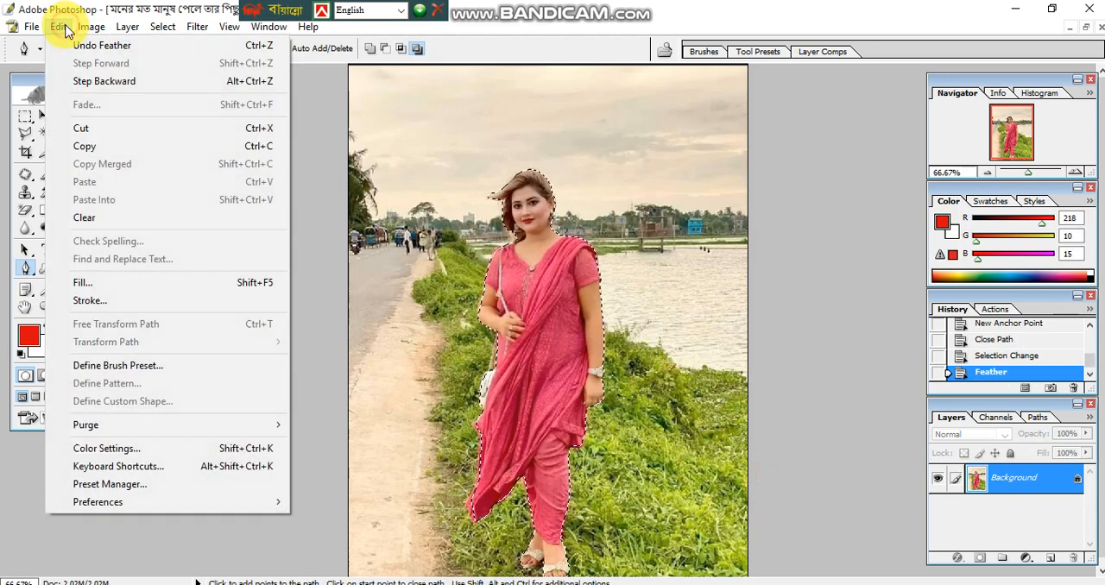
{"action": "left_click", "coordinate": [147, 146]}
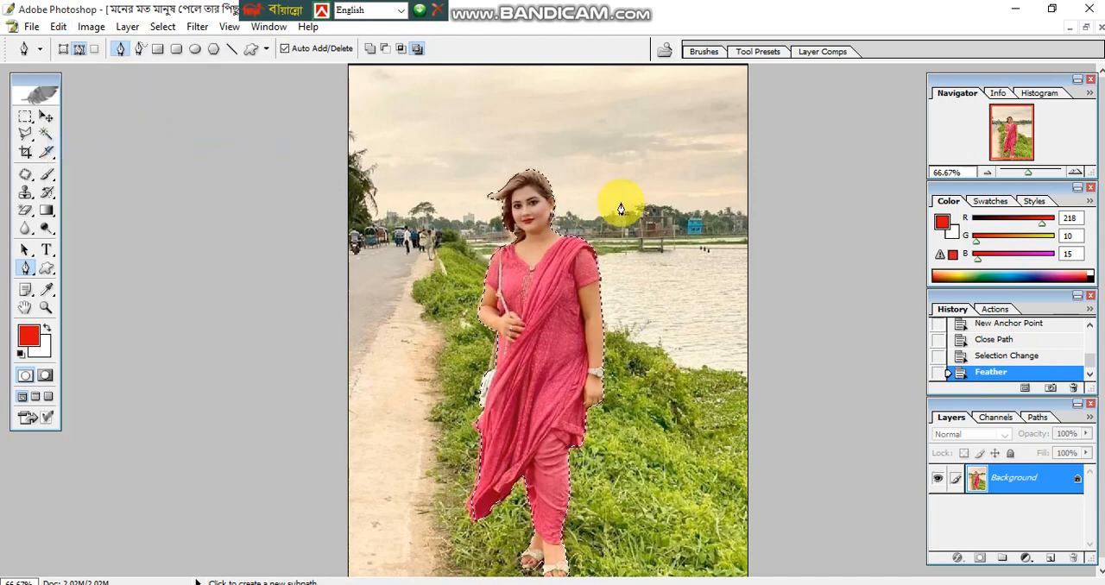
{"action": "left_click", "coordinate": [1088, 31]}
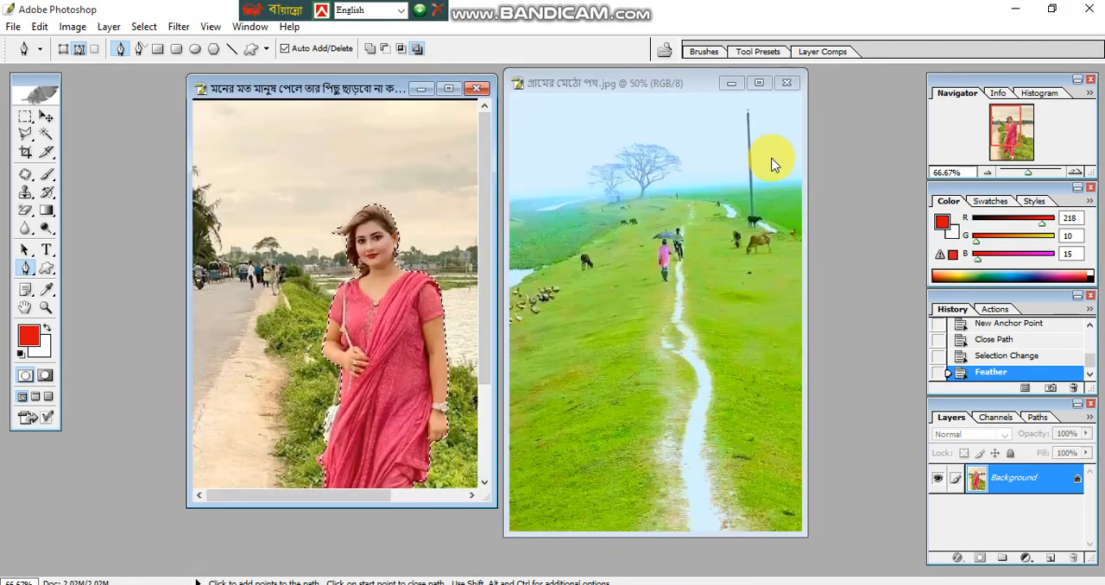
{"action": "double_click", "coordinate": [637, 79]}
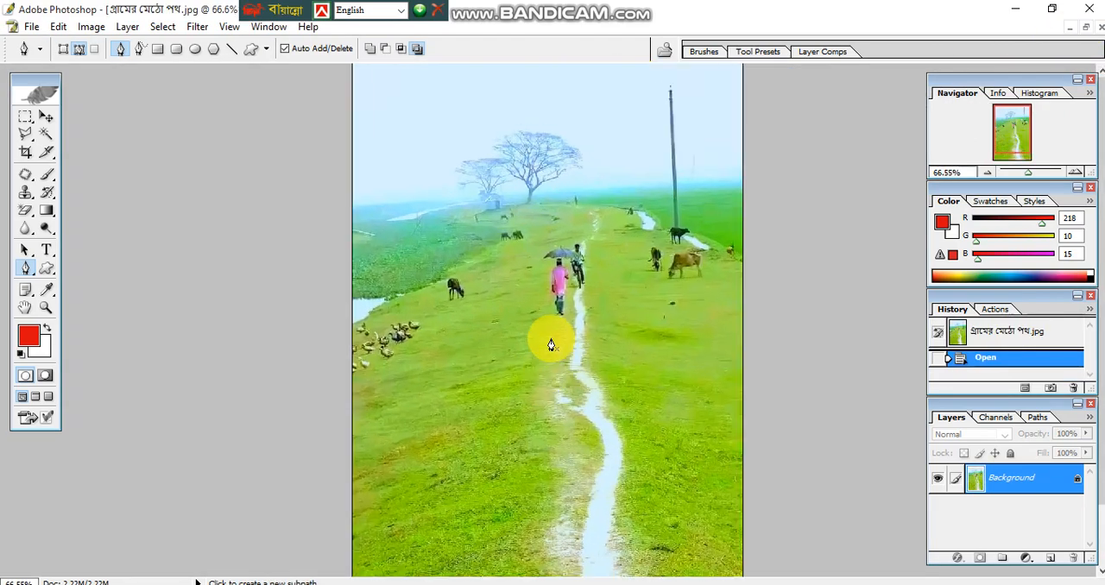
{"action": "key", "text": "ctrl+0"}
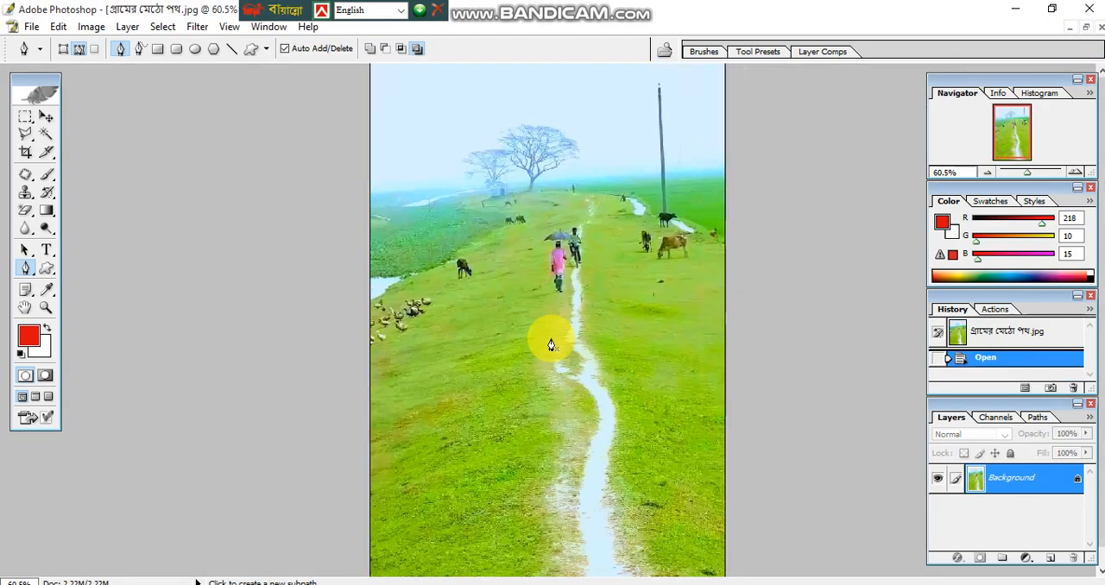
{"action": "left_click", "coordinate": [57, 27]}
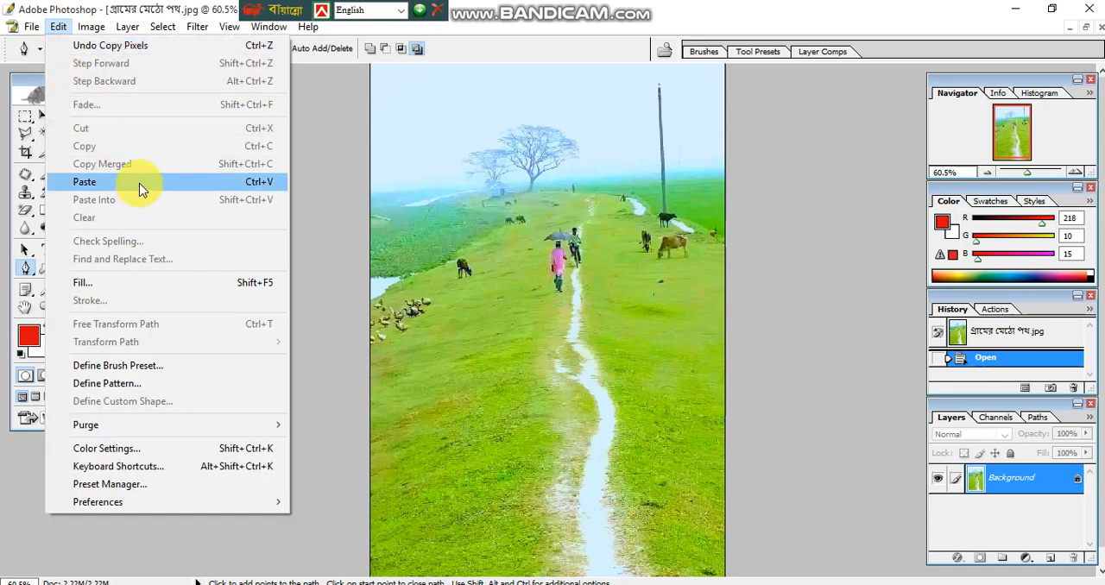
{"action": "left_click", "coordinate": [136, 183]}
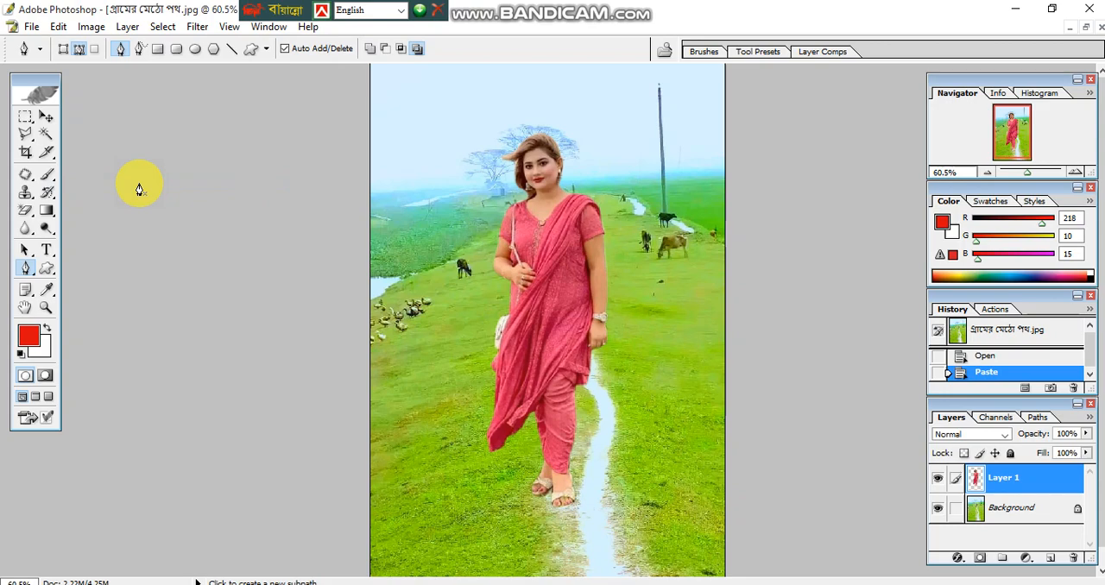
{"action": "scroll", "coordinate": [148, 194], "scroll_direction": "down", "scroll_amount": 1}
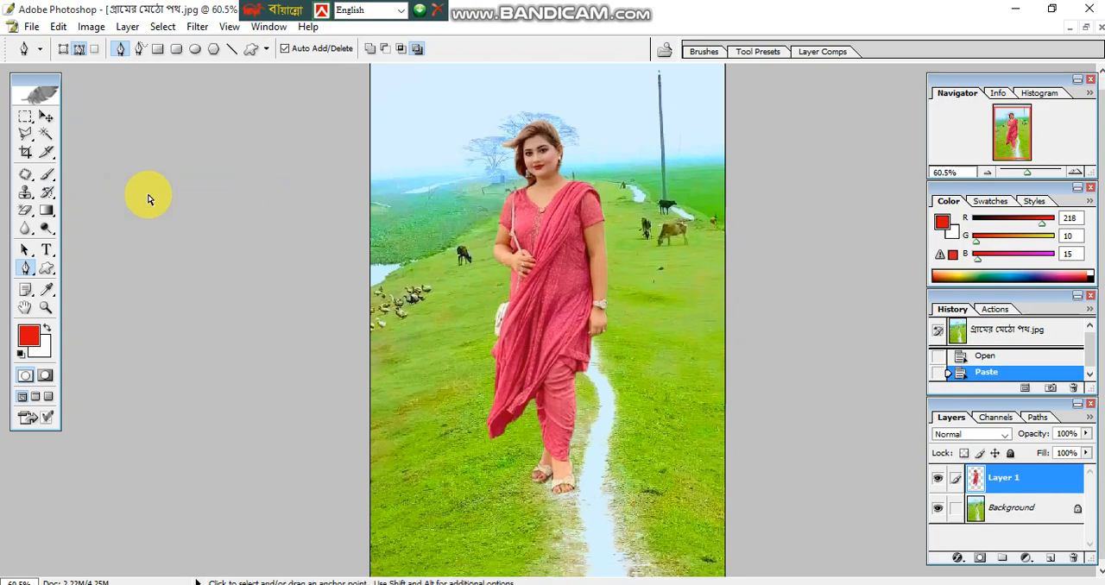
{"action": "key", "text": "ctrl+minus"}
{"action": "key", "text": "ctrl+minus"}
{"action": "key", "text": "ctrl+plus"}
{"action": "key", "text": "ctrl+plus"}
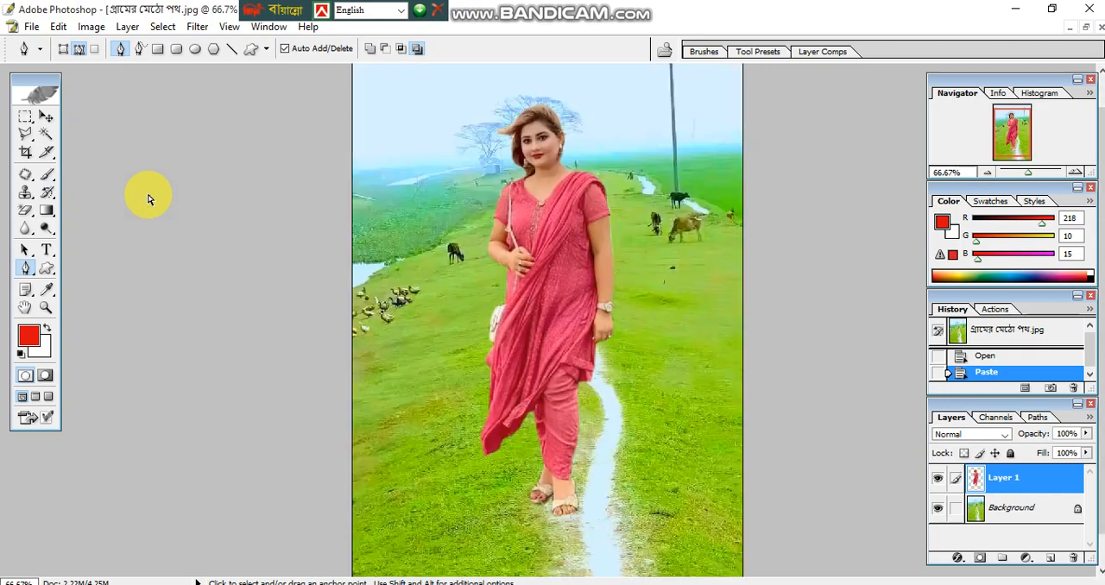
{"action": "key", "text": "ctrl+minus"}
{"action": "key", "text": "ctrl+0"}
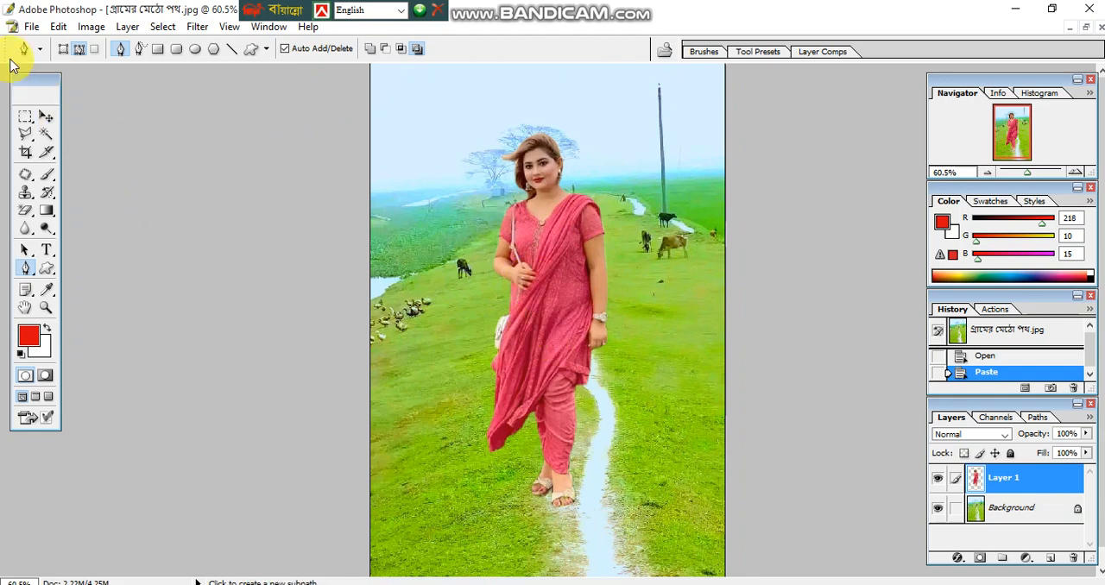
- Save the composite in the Downloads folder as a JPEG copy named im3
{"action": "left_click", "coordinate": [34, 29]}
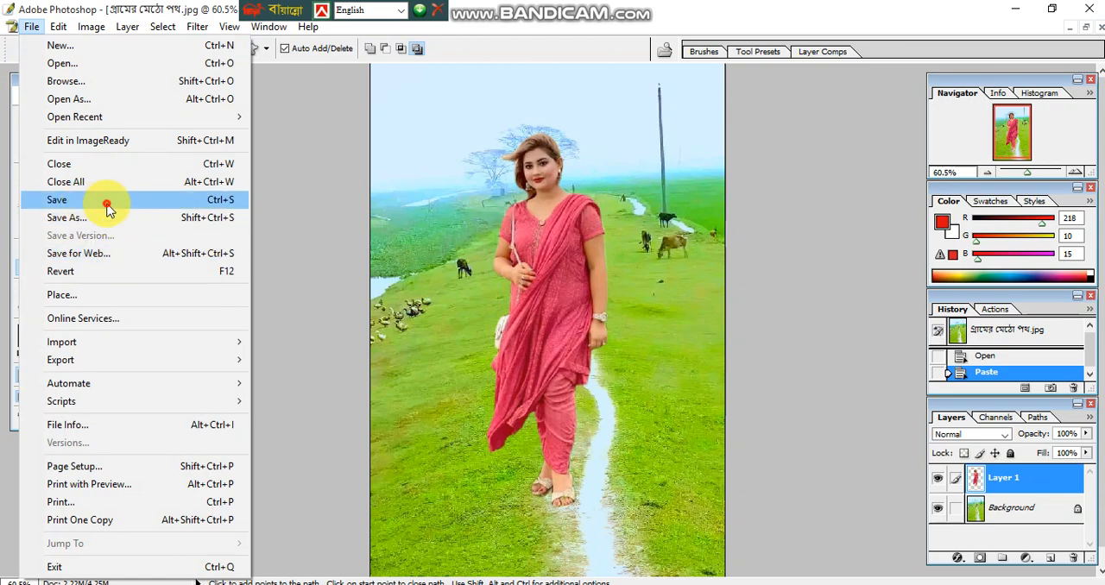
{"action": "left_click", "coordinate": [107, 207]}
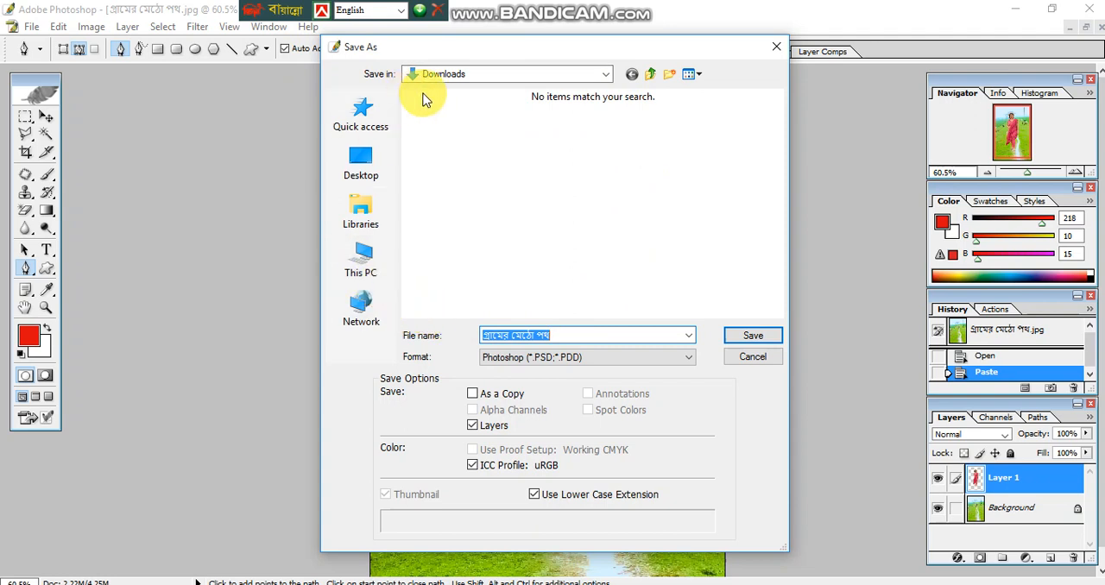
{"action": "left_click", "coordinate": [548, 361]}
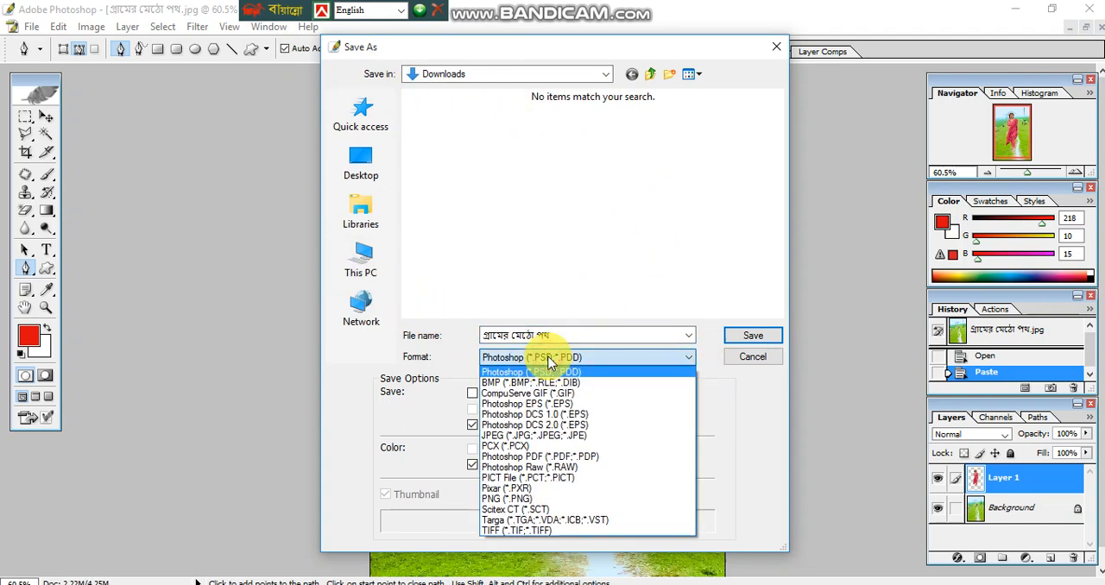
{"action": "left_click", "coordinate": [535, 436]}
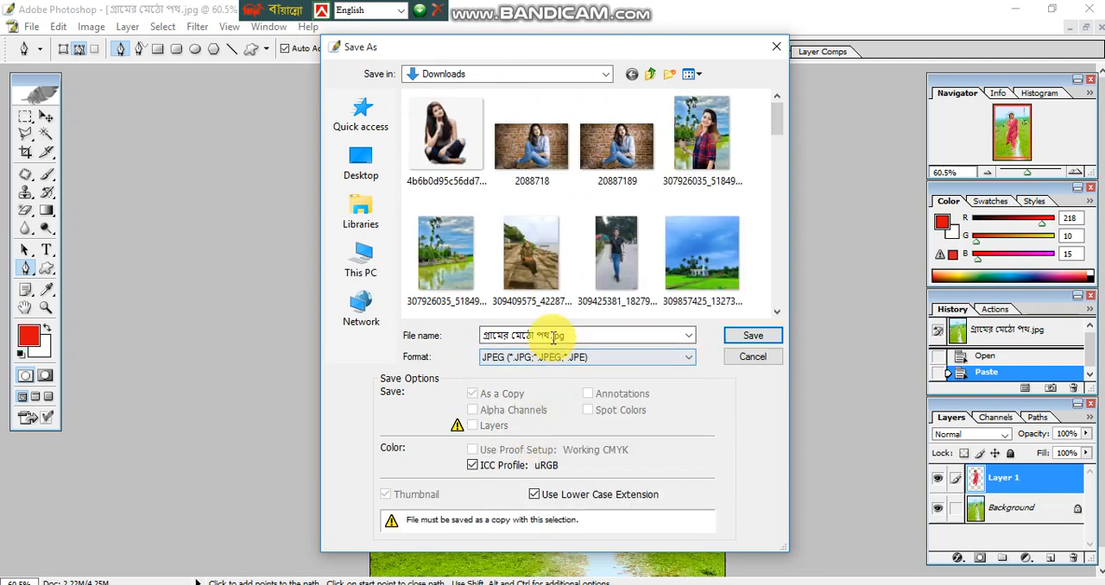
{"action": "left_click_drag", "start_coordinate": [609, 336], "coordinate": [451, 336]}
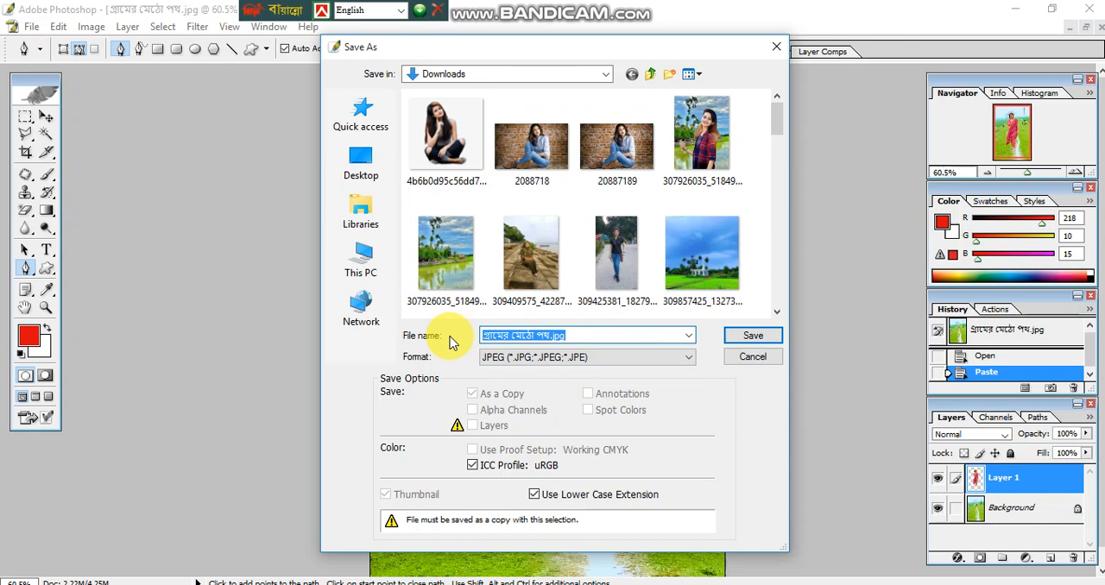
{"action": "type", "text": "im3"}
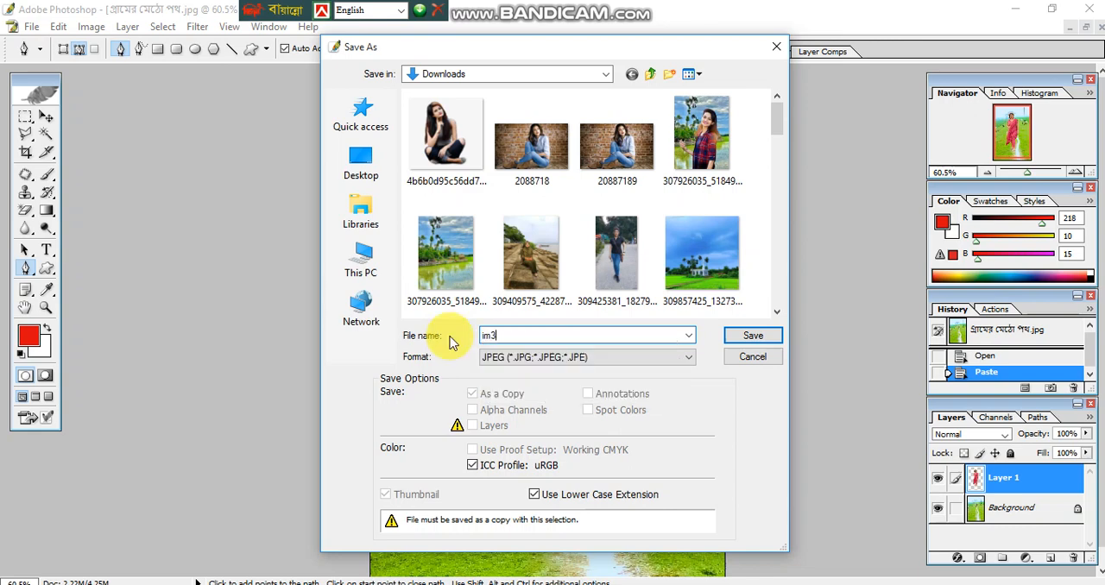
{"action": "left_click", "coordinate": [755, 336]}
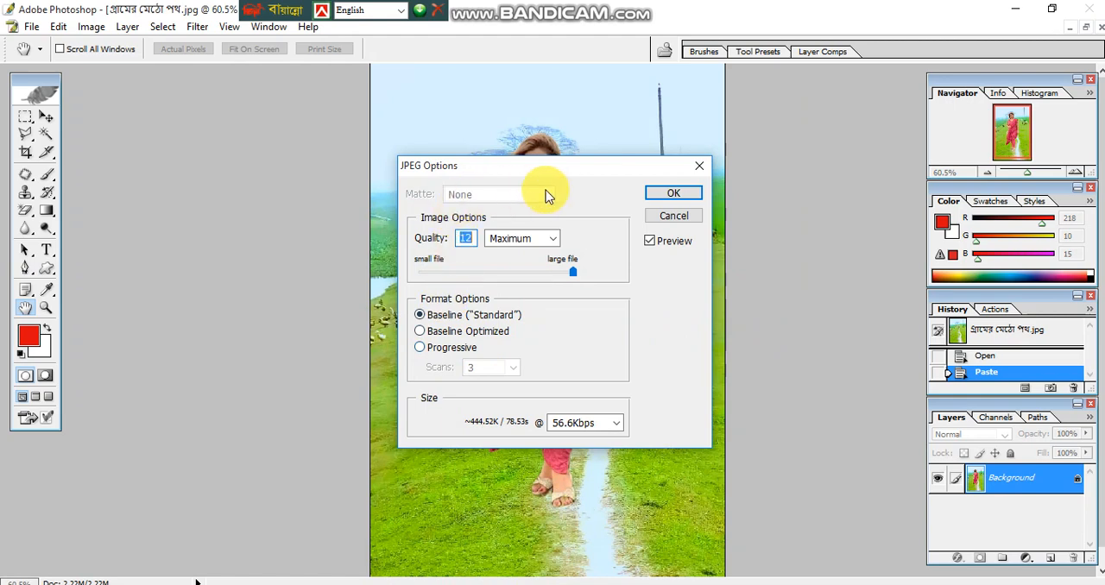
- Try the High and Maximum quality presets and the Progressive format for the JPEG, returning to Baseline ("Standard")
{"action": "left_click", "coordinate": [529, 245]}
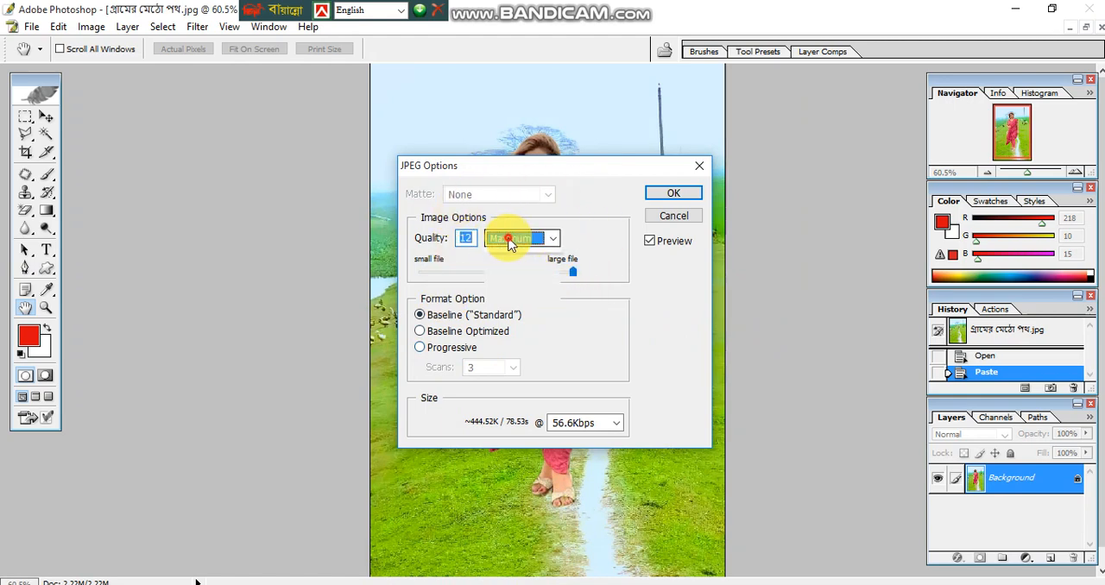
{"action": "left_click", "coordinate": [505, 280]}
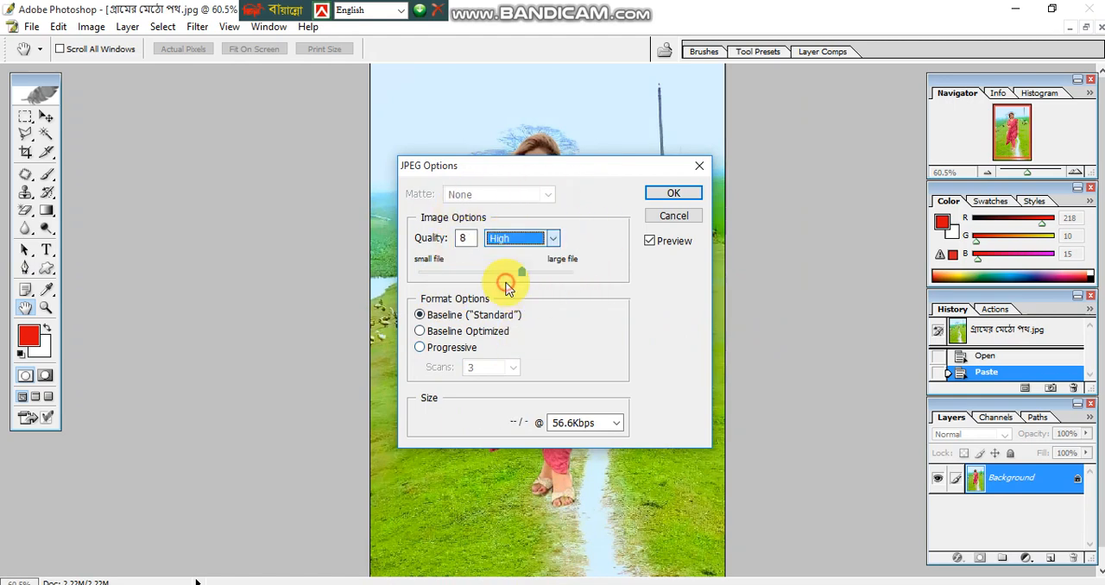
{"action": "left_click", "coordinate": [518, 240]}
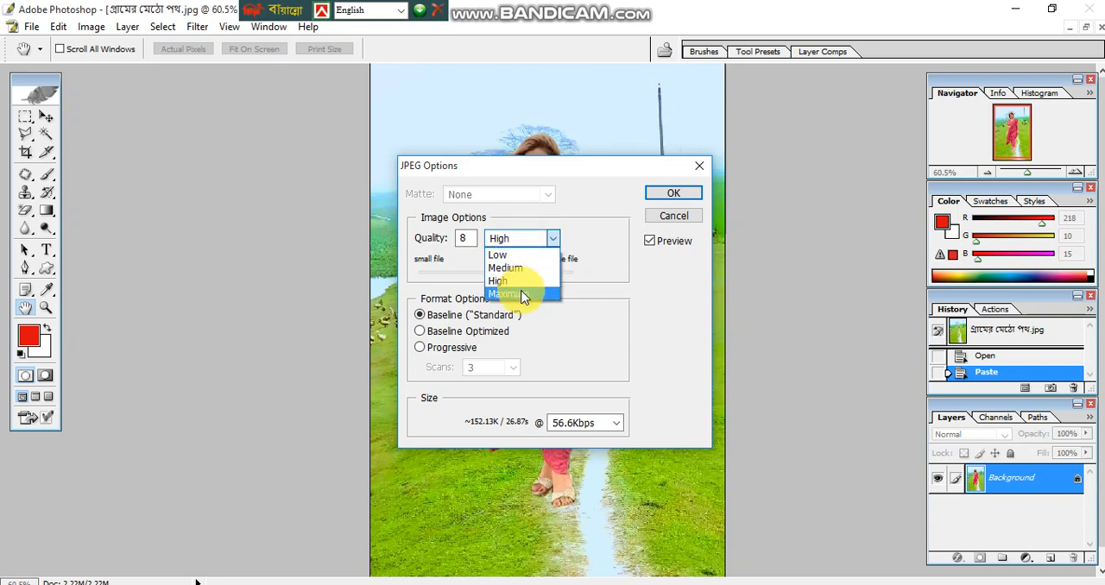
{"action": "left_click", "coordinate": [524, 293]}
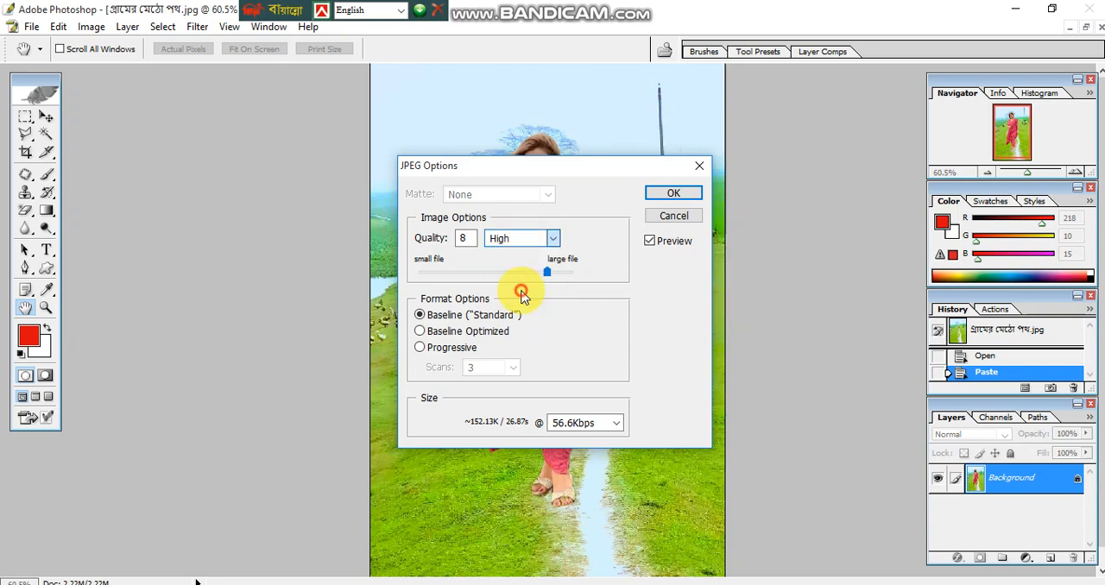
{"action": "left_click", "coordinate": [422, 347]}
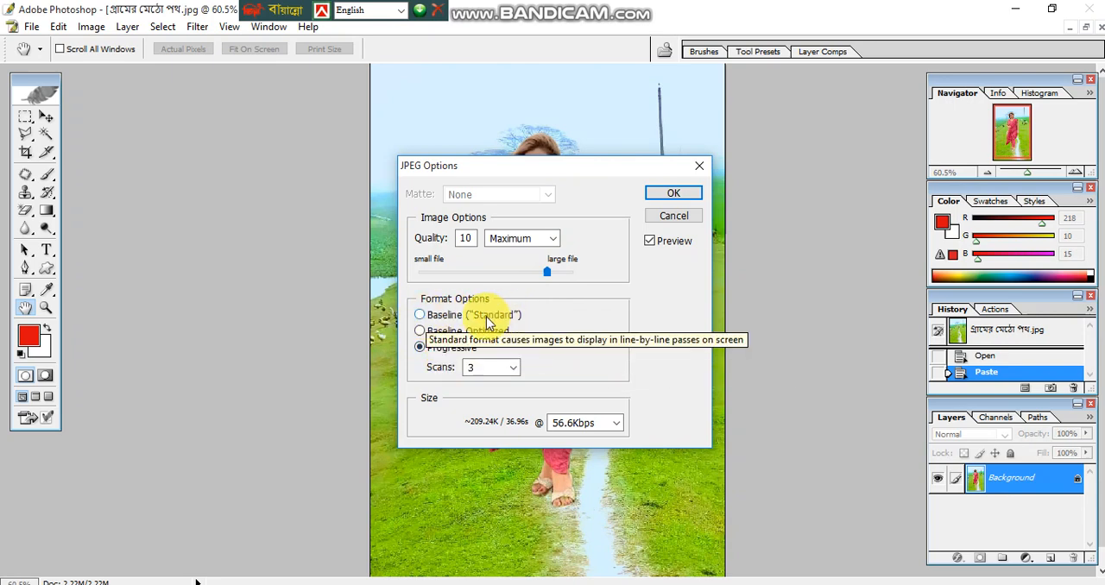
{"action": "left_click", "coordinate": [422, 316]}
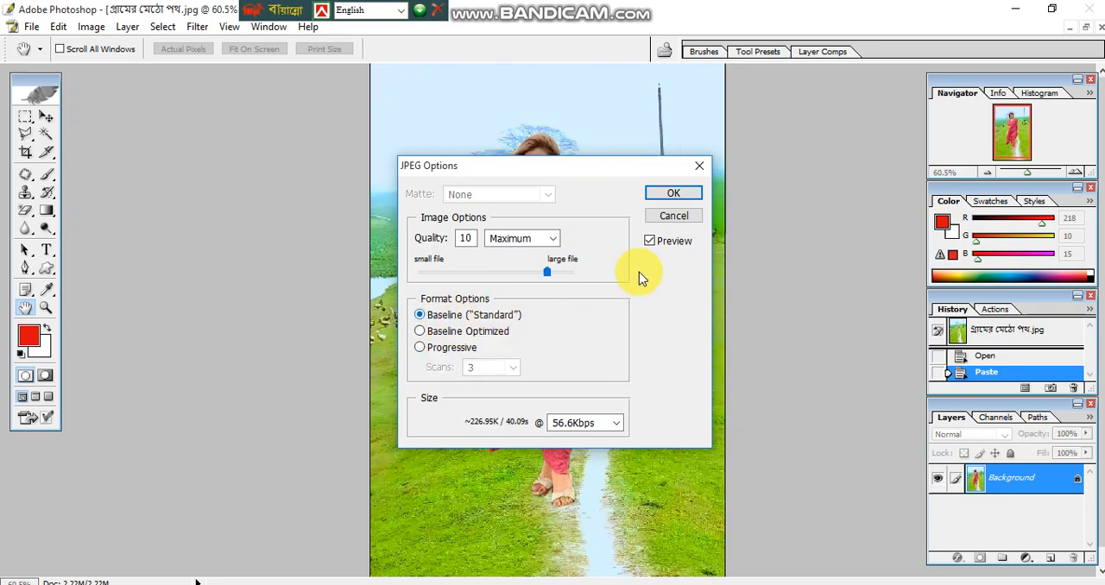
- Set the JPEG quality to 12 and finish saving the file
{"action": "left_click_drag", "start_coordinate": [553, 273], "coordinate": [578, 274]}
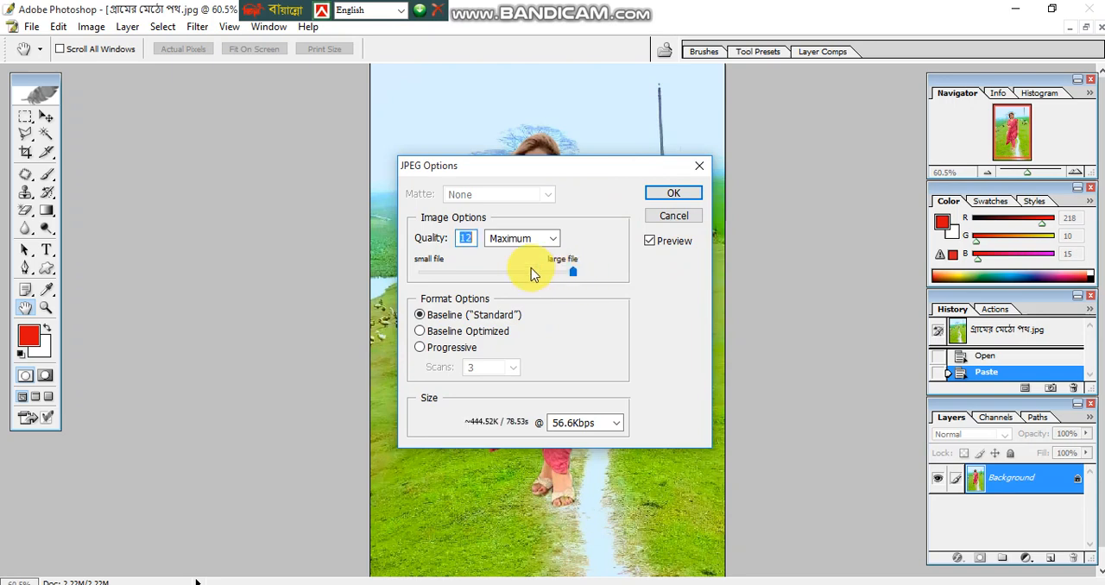
{"action": "left_click_drag", "start_coordinate": [565, 170], "coordinate": [566, 261]}
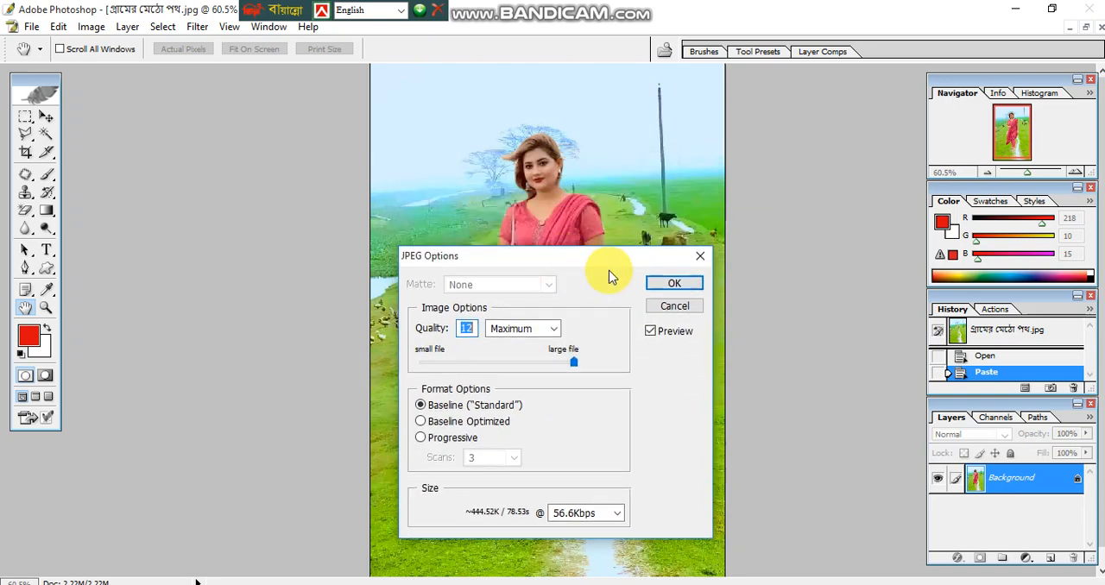
{"action": "left_click", "coordinate": [674, 287]}
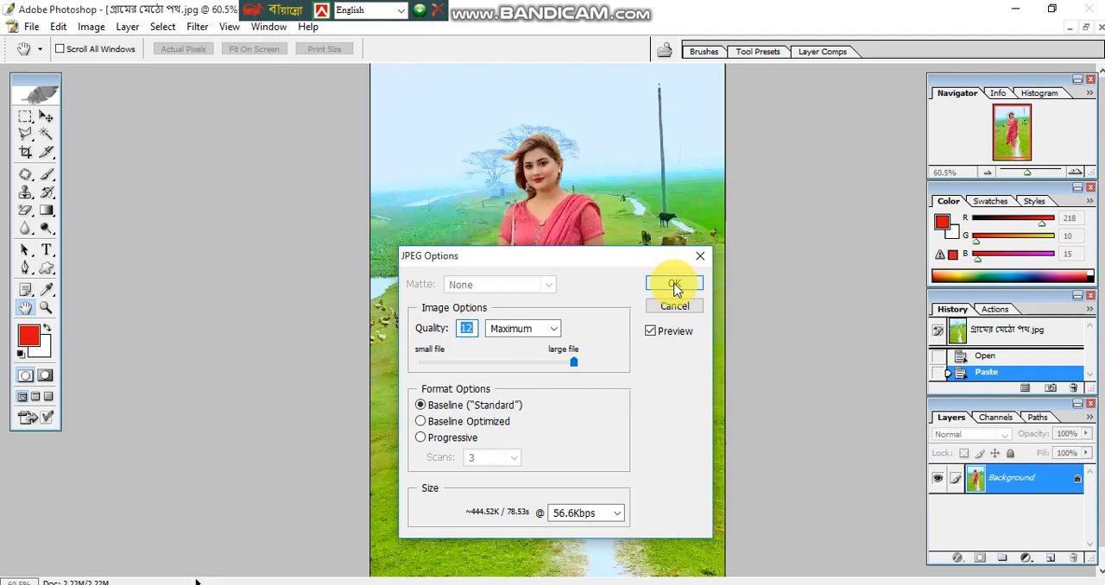
{"action": "key", "text": "p"}
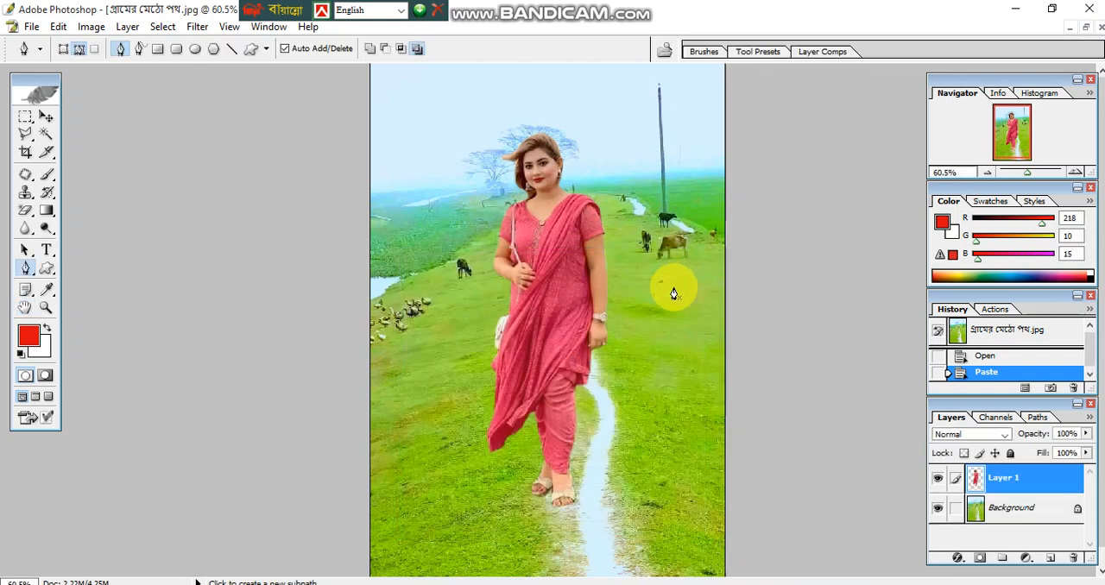
- Close the village path composite and minimise the woman's original photo
{"action": "left_click", "coordinate": [1099, 31]}
{"action": "left_click", "coordinate": [577, 245]}
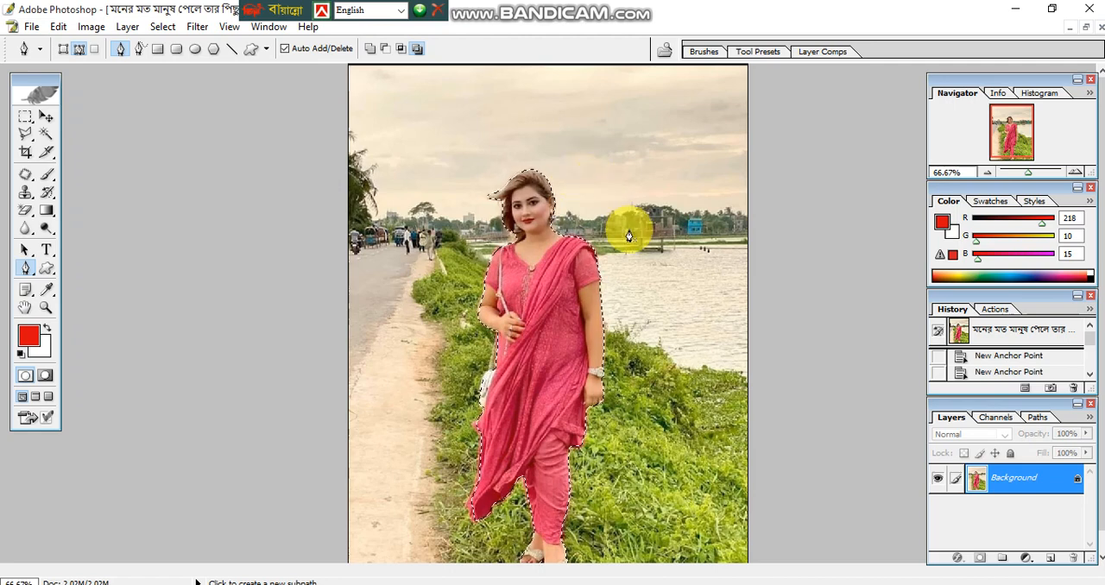
{"action": "left_click", "coordinate": [1075, 31]}
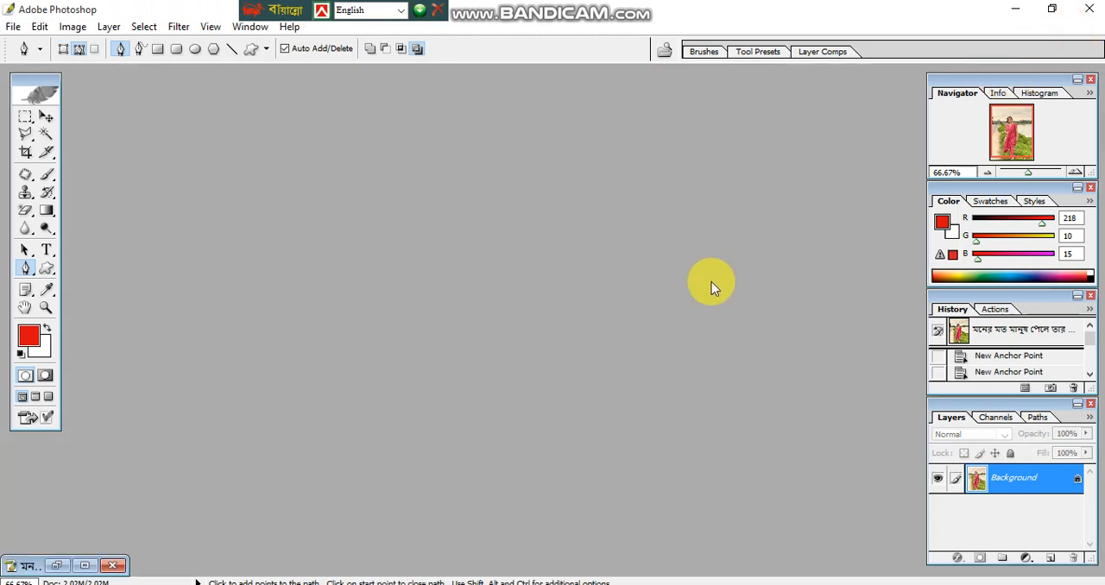
- Open the saved composite im3 from the Downloads folder
{"action": "left_click", "coordinate": [12, 27]}
{"action": "left_click", "coordinate": [85, 64]}
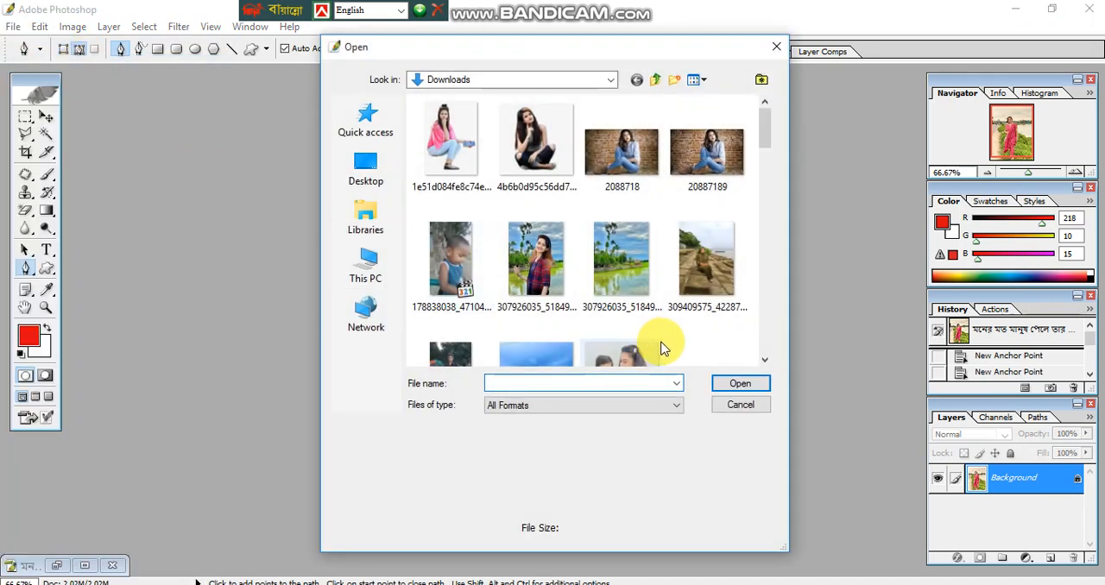
{"action": "scroll", "coordinate": [763, 150], "scroll_direction": "down", "scroll_amount": 2}
{"action": "left_click_drag", "start_coordinate": [763, 150], "coordinate": [755, 192]}
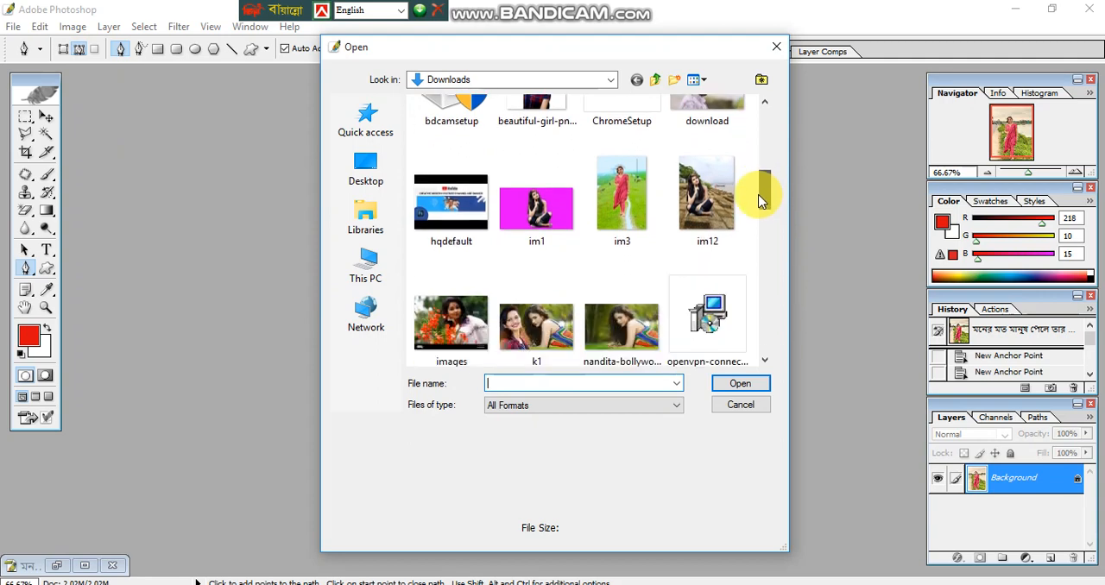
{"action": "left_click", "coordinate": [623, 222]}
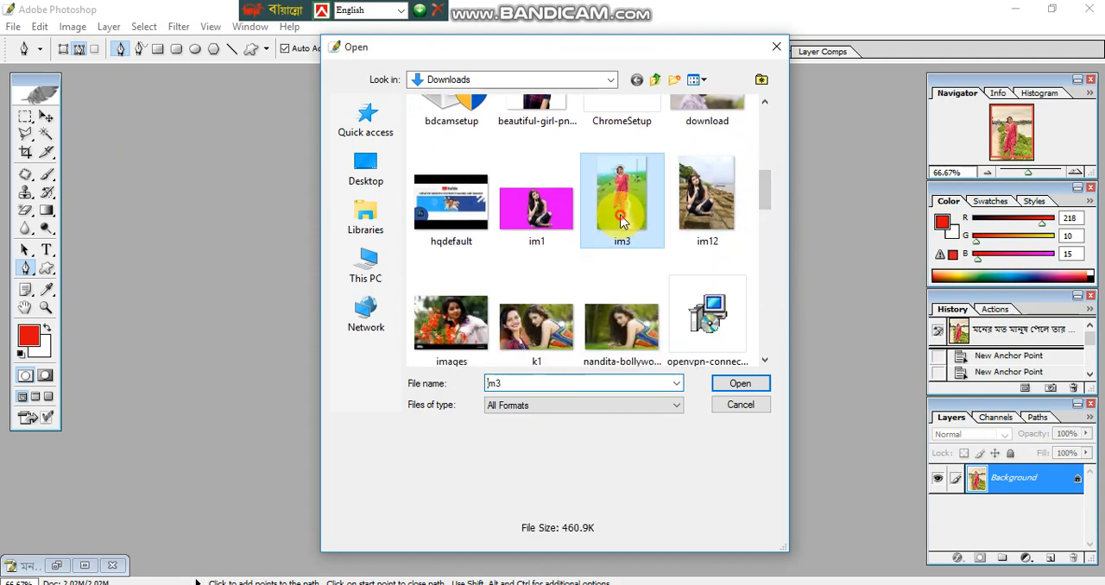
{"action": "left_click", "coordinate": [732, 384]}
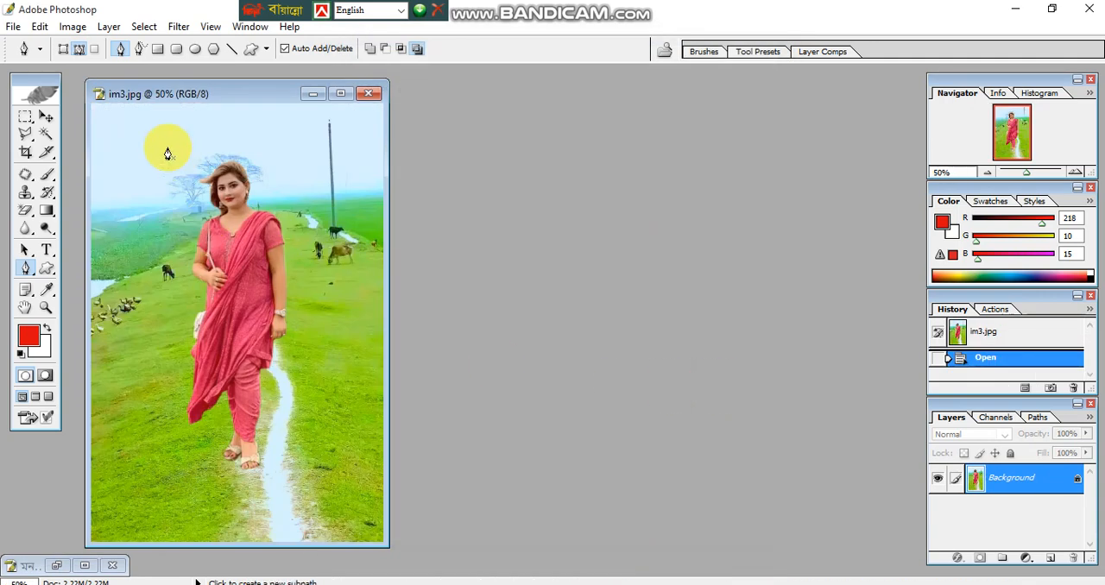
- View the im3.jpg composite in a maximised window with the whole image fitted, and close it
{"action": "double_click", "coordinate": [210, 91]}
{"action": "key", "text": "ctrl+0"}
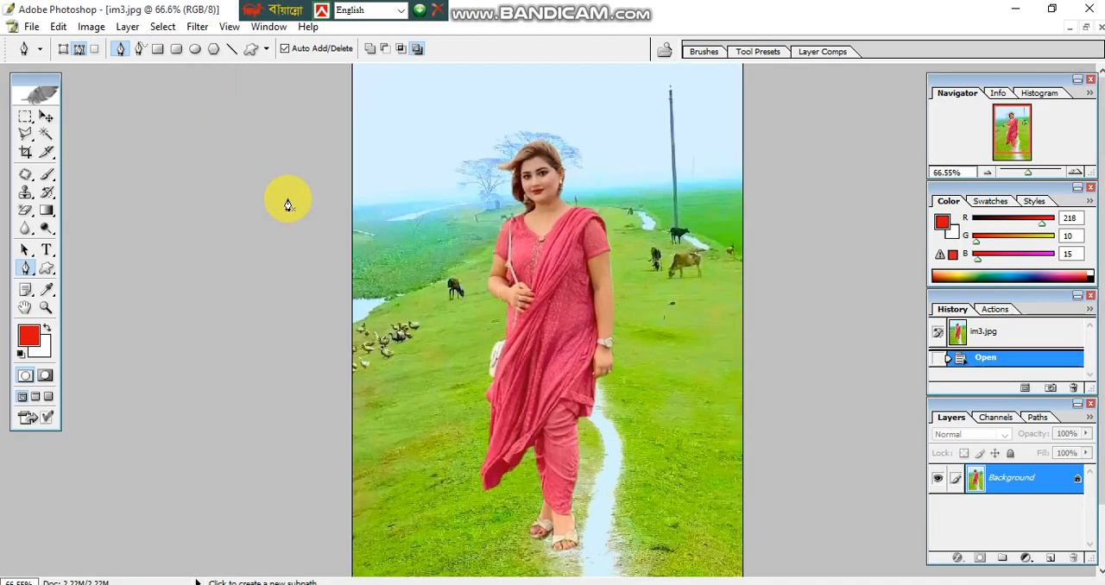
{"action": "scroll", "coordinate": [288, 200], "scroll_direction": "down", "scroll_amount": 1}
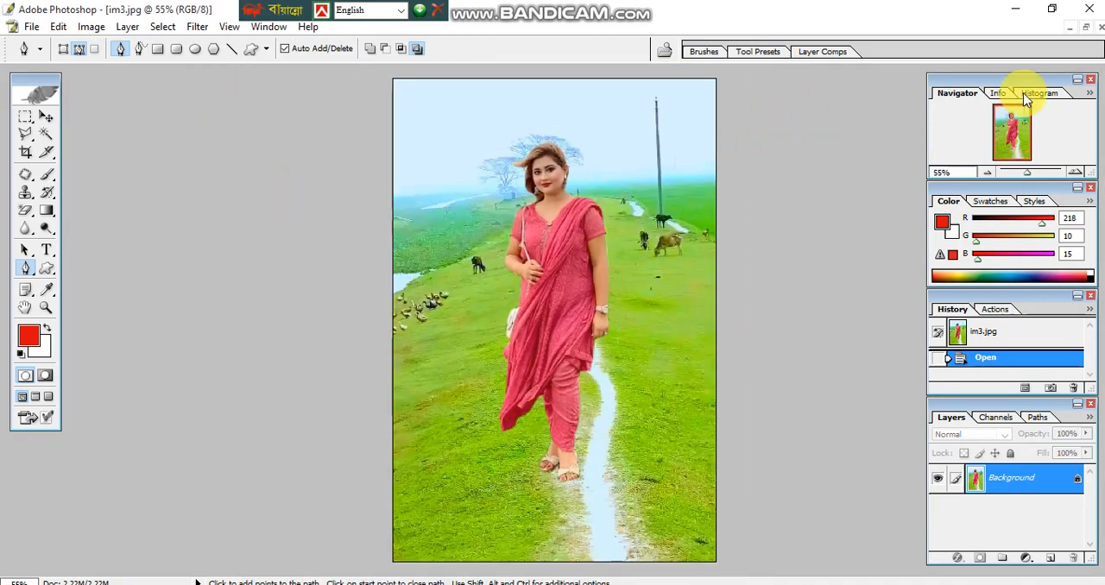
{"action": "left_click", "coordinate": [1101, 33]}
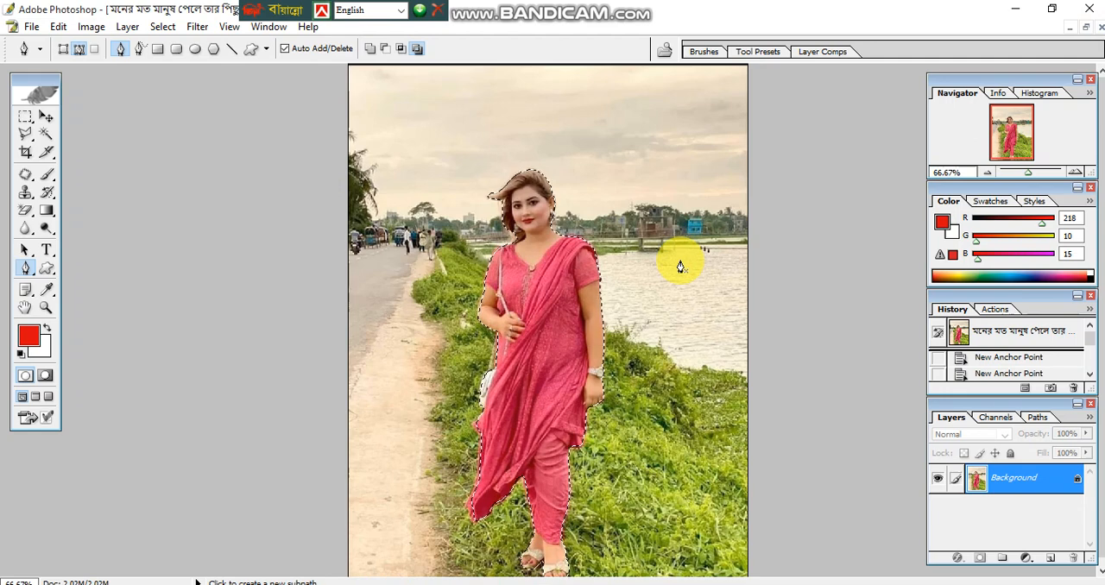